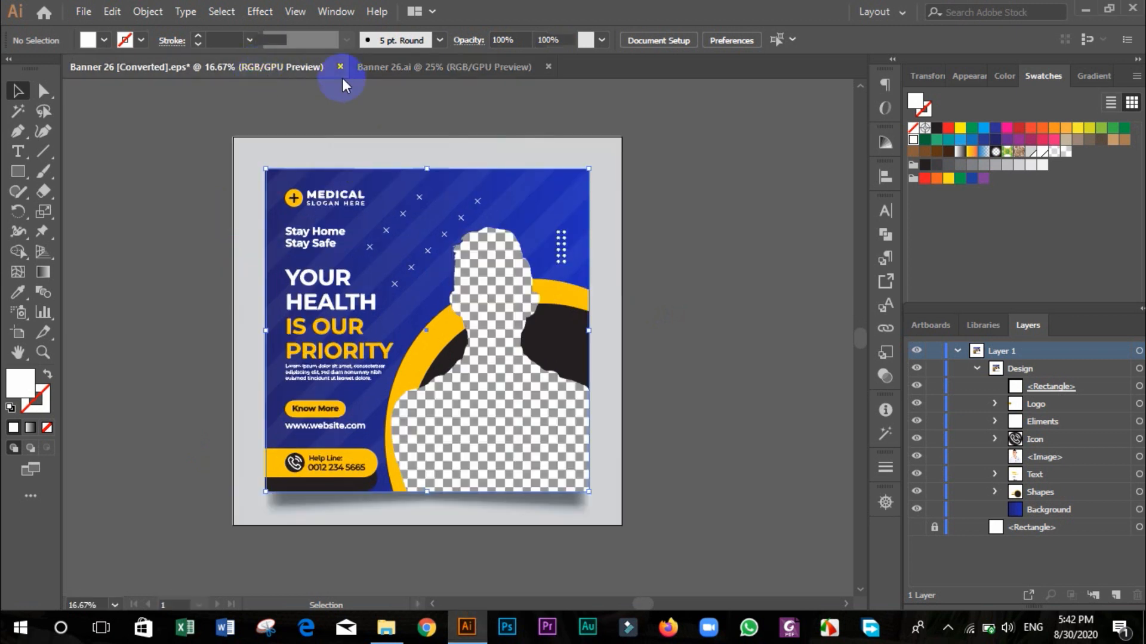
Release the banner's clipping mask and move the checkered person silhouette onto the empty canvas beside the artboard.
left_click(530, 314)
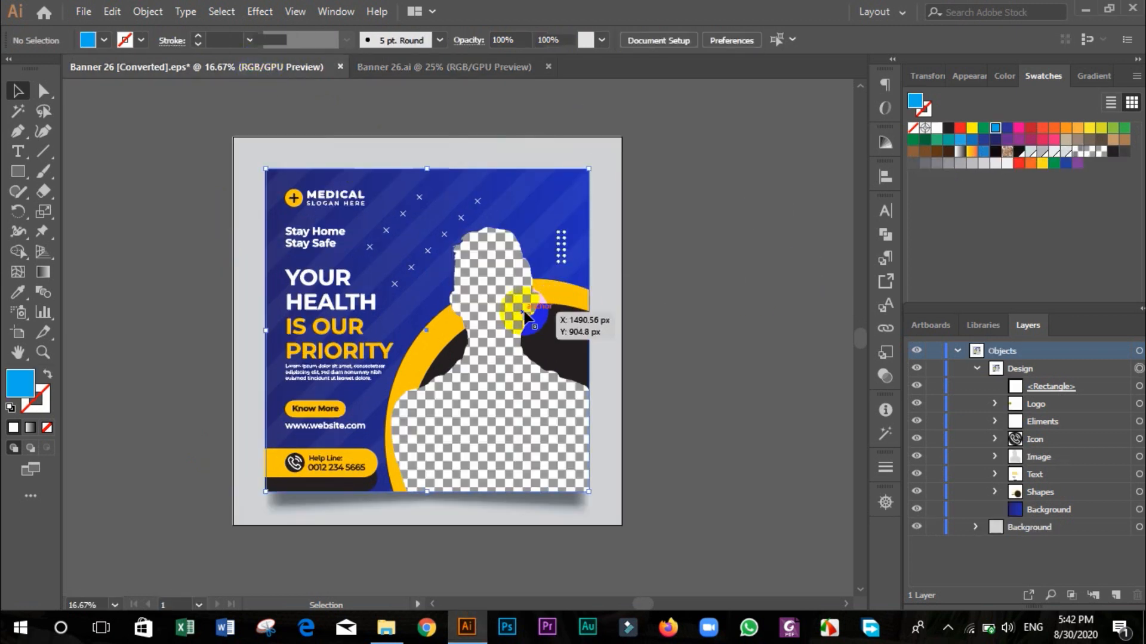
right_click(524, 311)
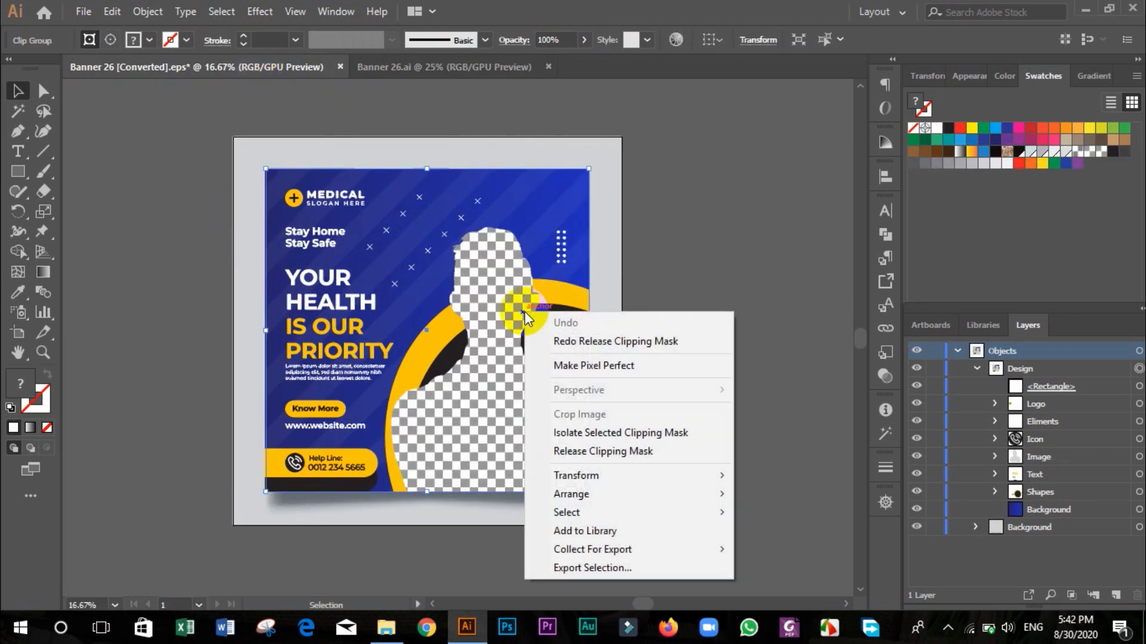
left_click(613, 457)
left_click(797, 352)
left_click_drag(799, 353, 453, 335)
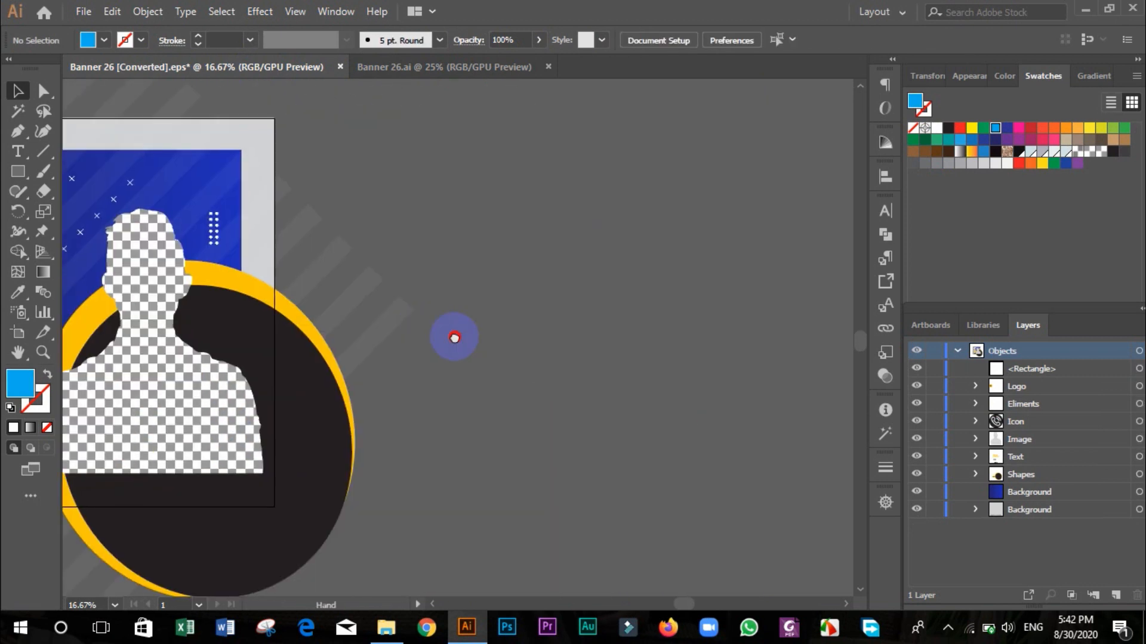
left_click_drag(155, 358, 647, 356)
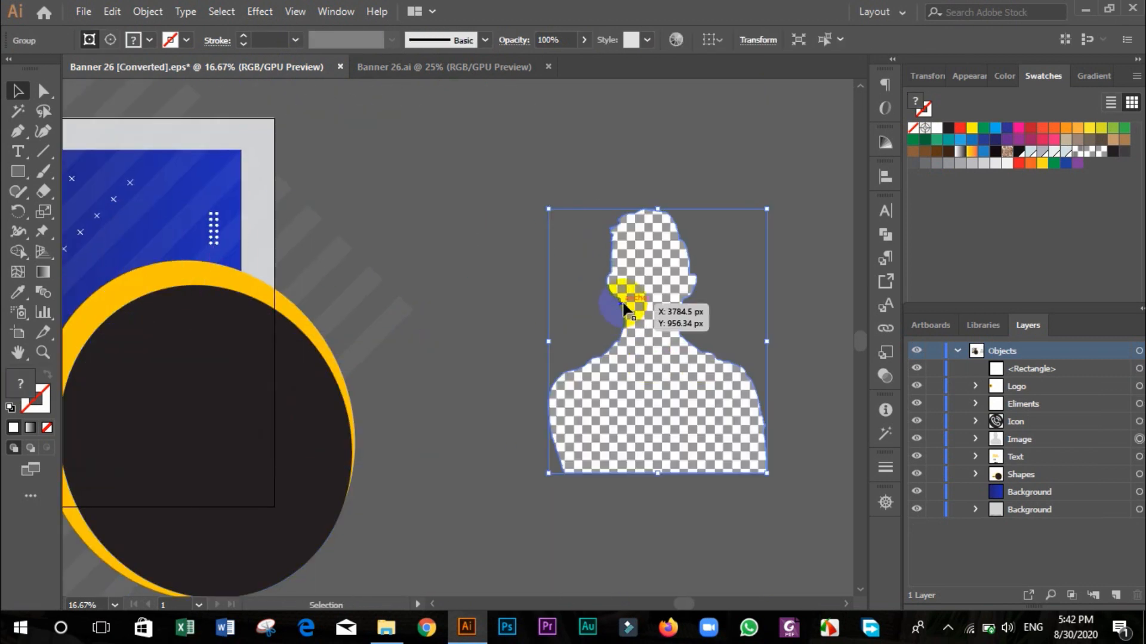
left_click(668, 144)
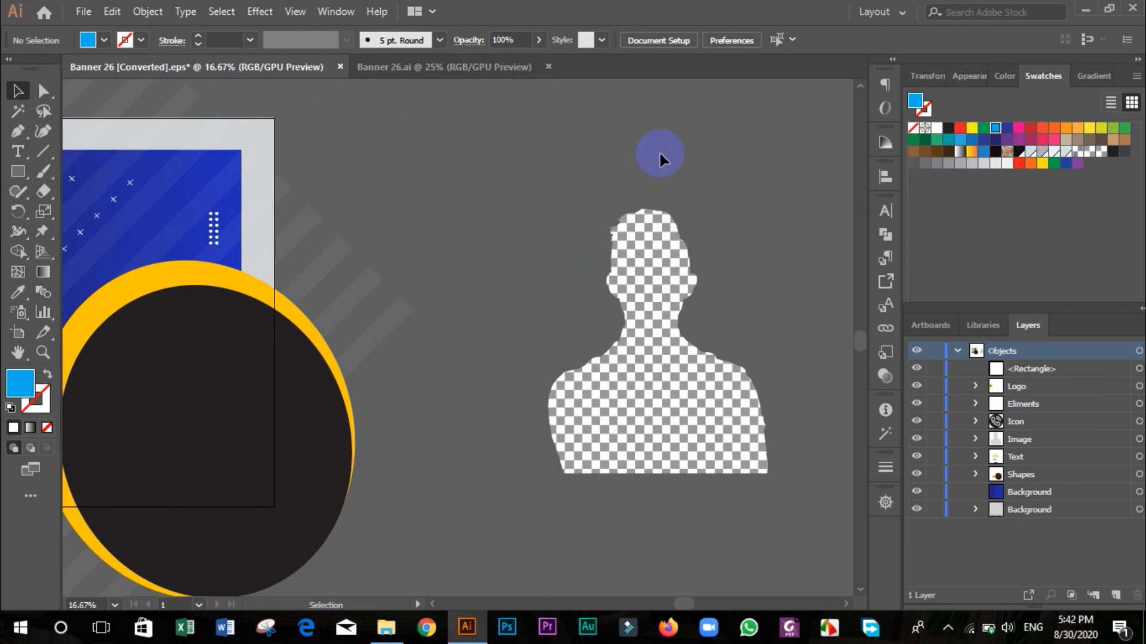
Switch to the Banner 26.ai document and release the banner's clipping mask.
left_click(446, 72)
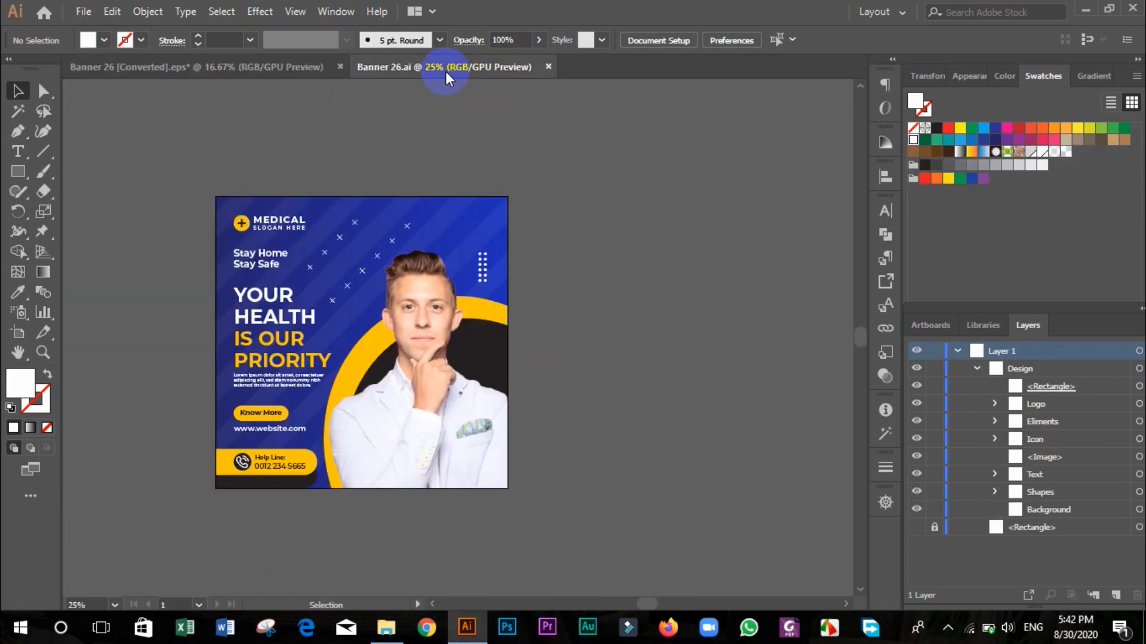
right_click(416, 325)
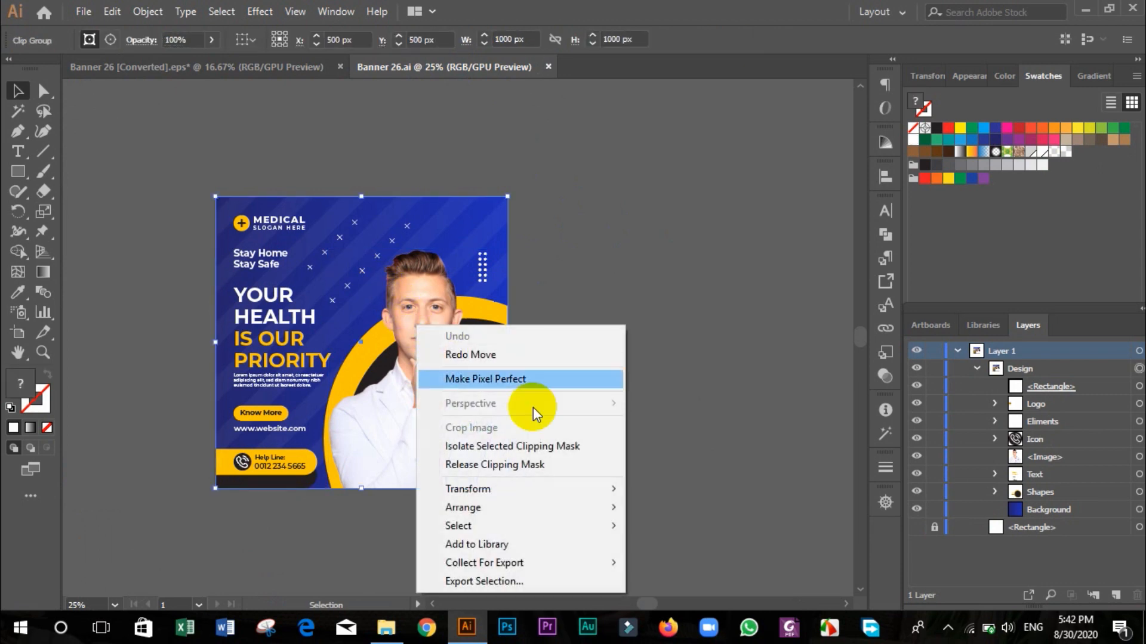
left_click(498, 464)
left_click(708, 263)
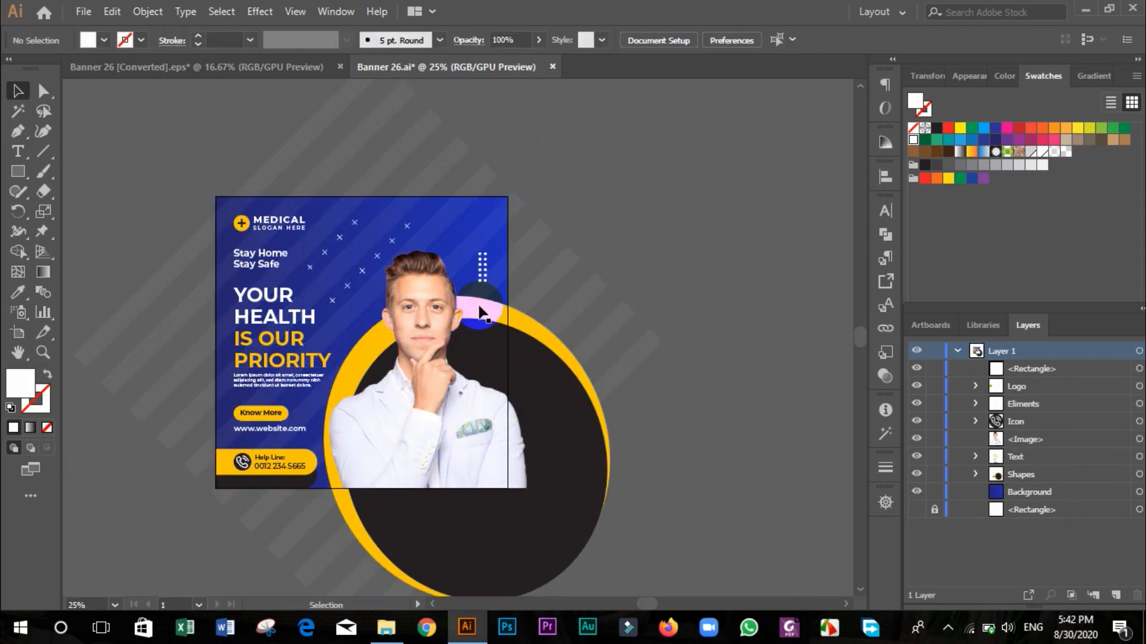
Move the man's photo off the banner onto the empty canvas to the right of the artboard.
scroll(619, 312, "down", 2)
scroll(649, 318, "right", 5)
left_click_drag(271, 338, 691, 338)
scroll(668, 290, "right", 7)
left_click(686, 287)
scroll(502, 321, "up", 1)
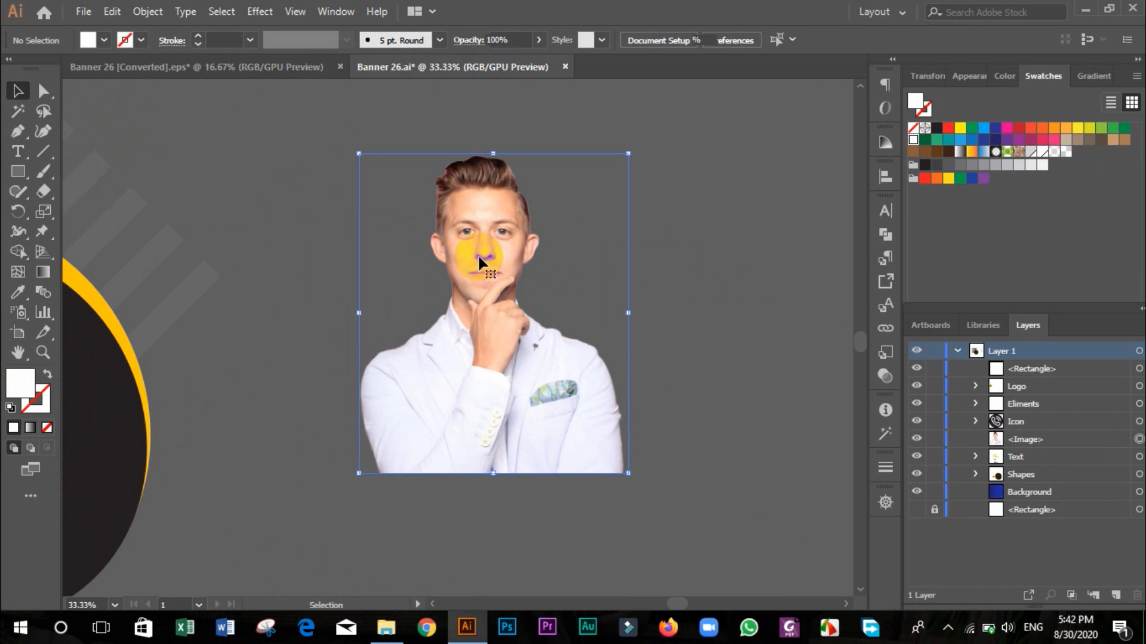
Image-trace the man's photo with the 3 Colors preset and expand the tracing into editable paths.
left_click(478, 253)
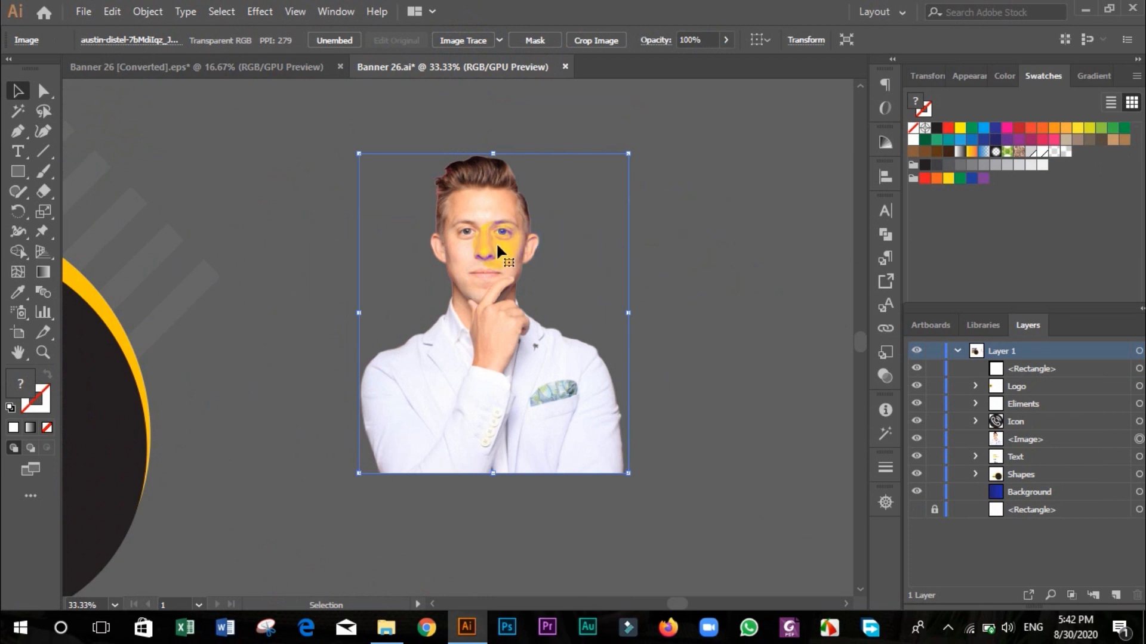
left_click(709, 224)
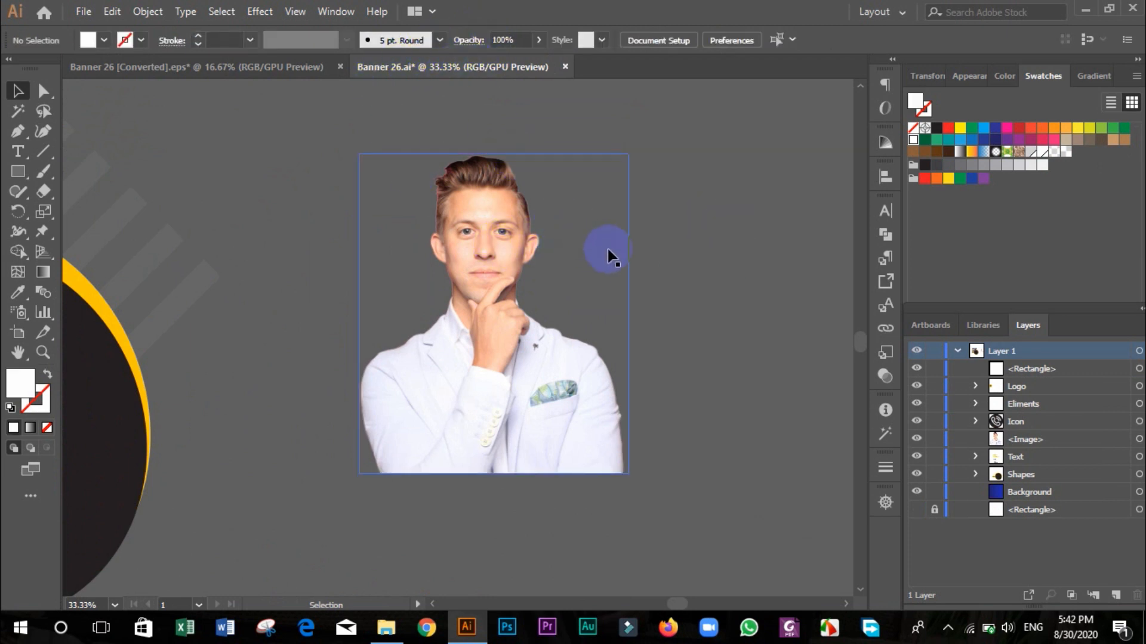
left_click_drag(468, 254, 471, 274)
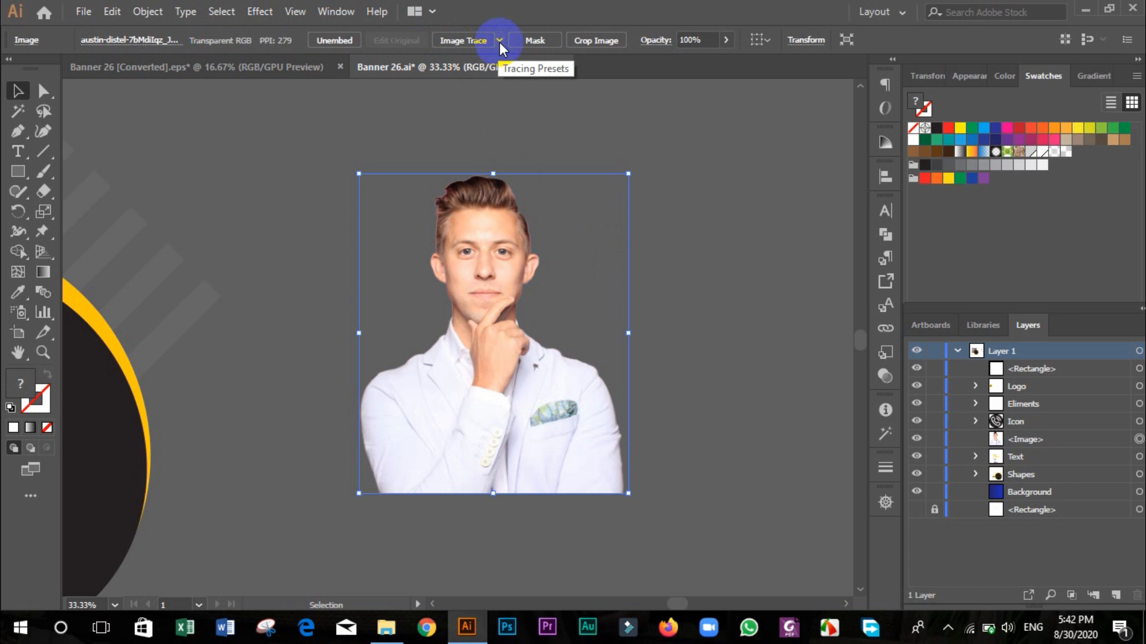
left_click(500, 40)
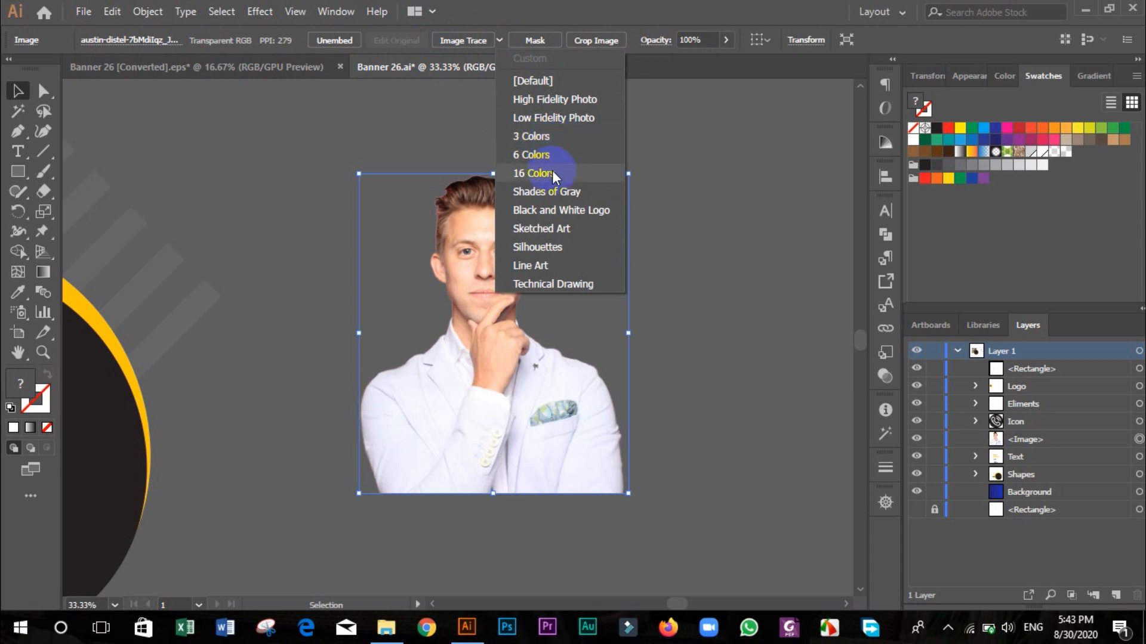
left_click(542, 136)
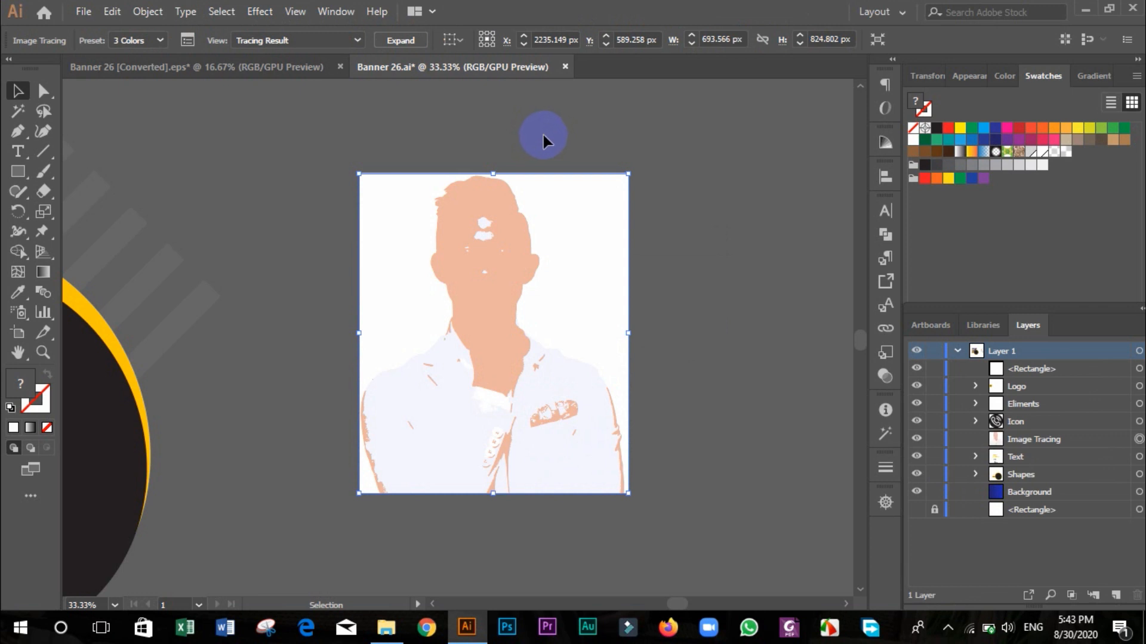
left_click(406, 43)
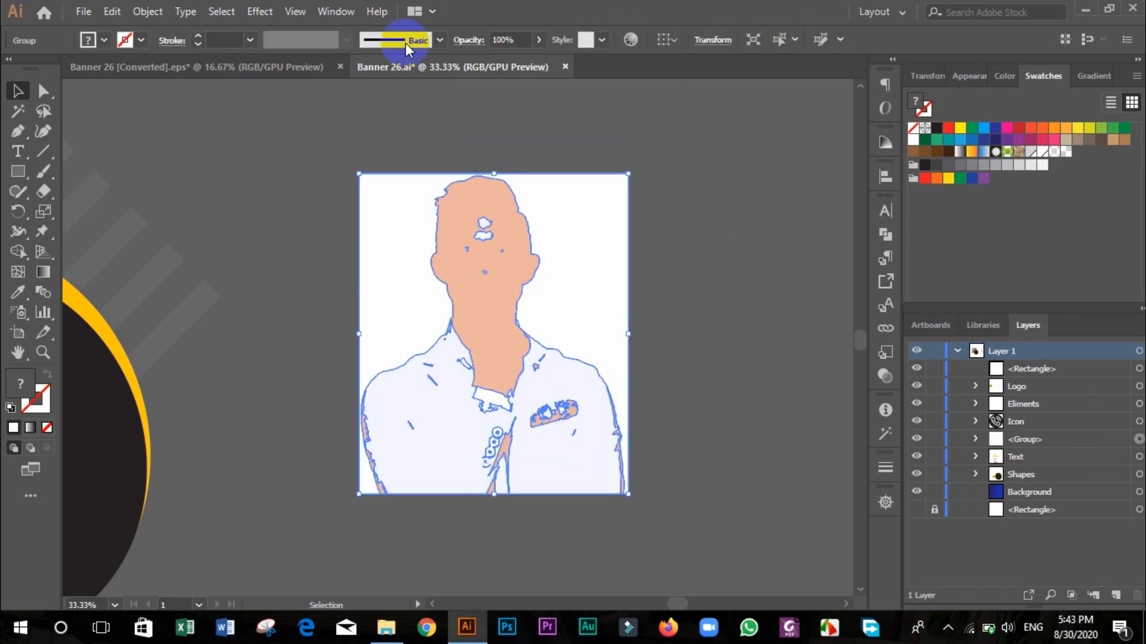
left_click(567, 130)
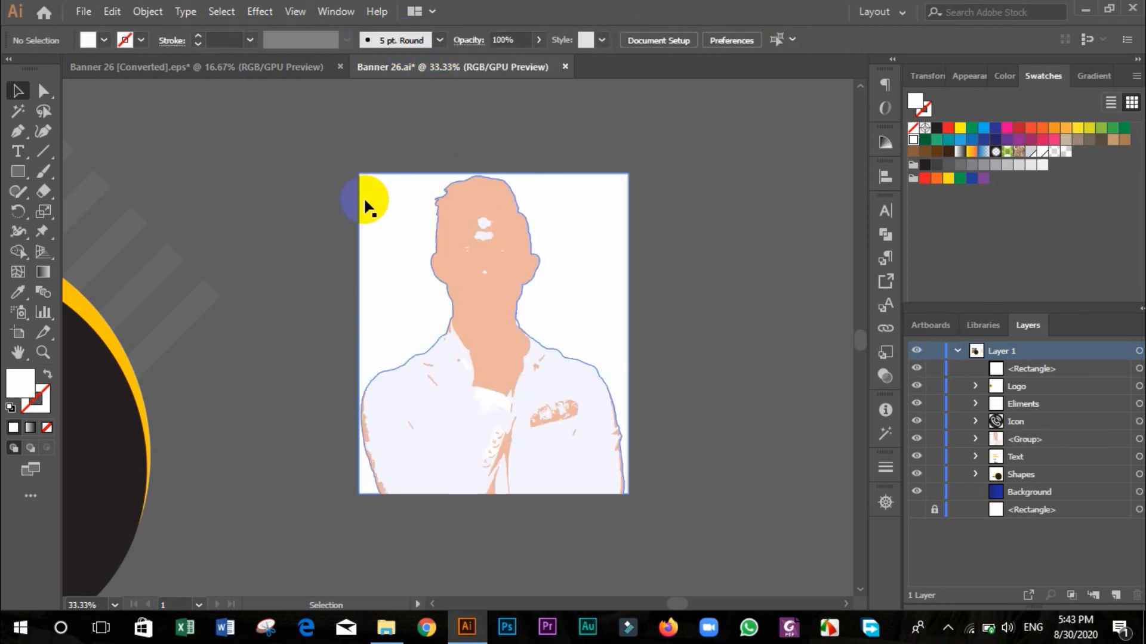
scroll(364, 199, "down", 1)
left_click(458, 250)
mouse_move(449, 260)
left_mouse_down()
mouse_move(670, 264)
mouse_move(529, 263)
mouse_move(541, 263)
left_mouse_up()
left_click(594, 262)
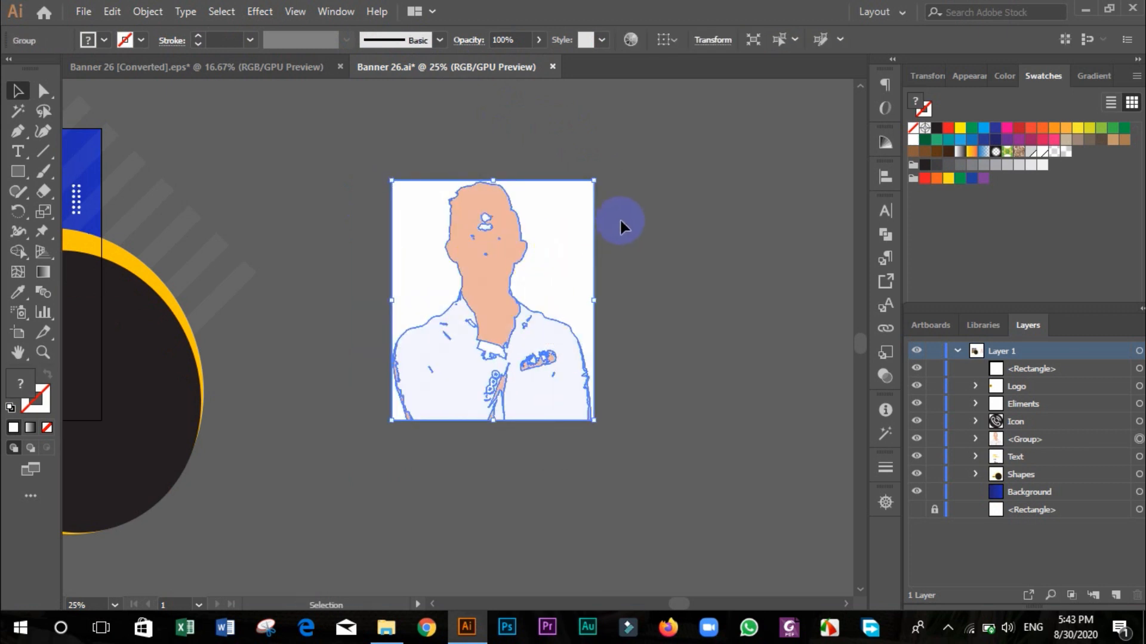
left_click(621, 227)
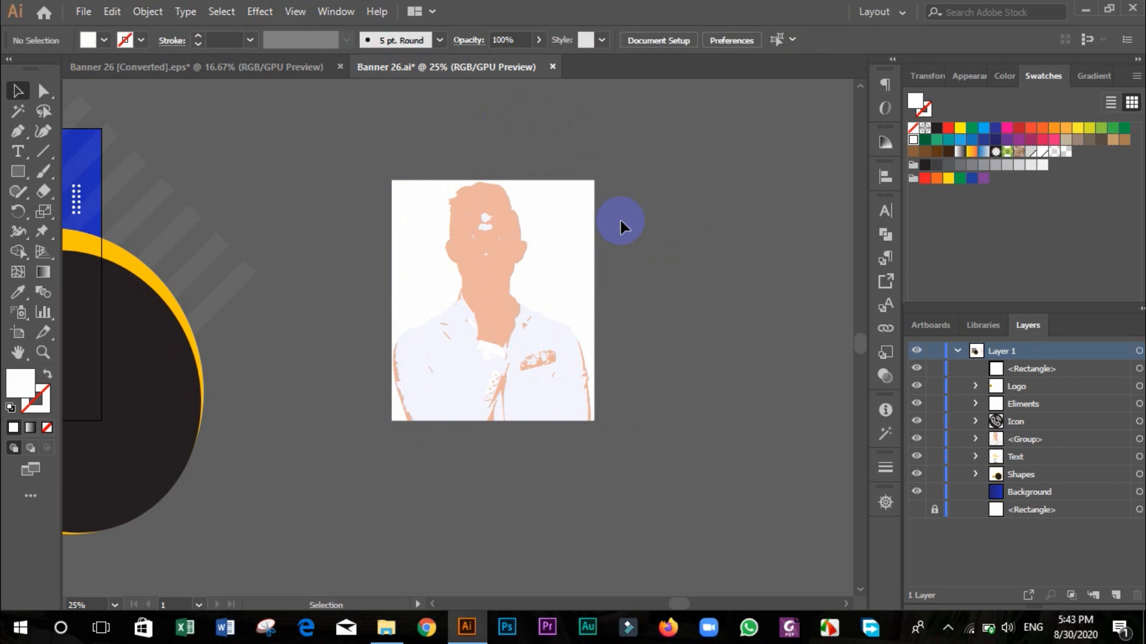
Ungroup the expanded tracing of the man into separate paths.
left_click(483, 247)
right_click(493, 239)
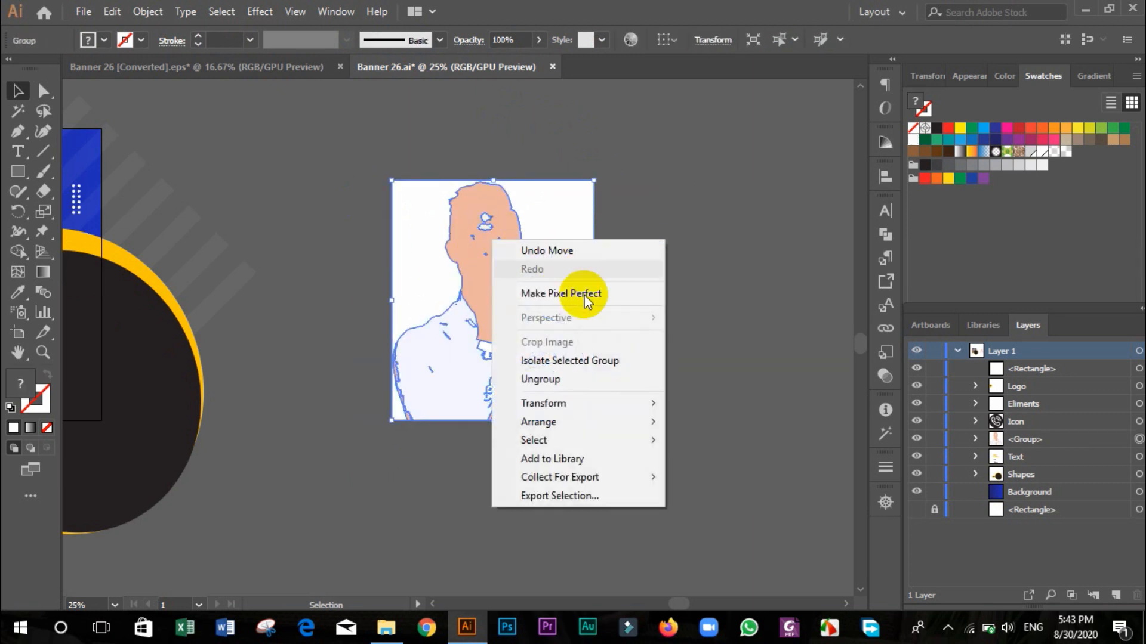
left_click(573, 379)
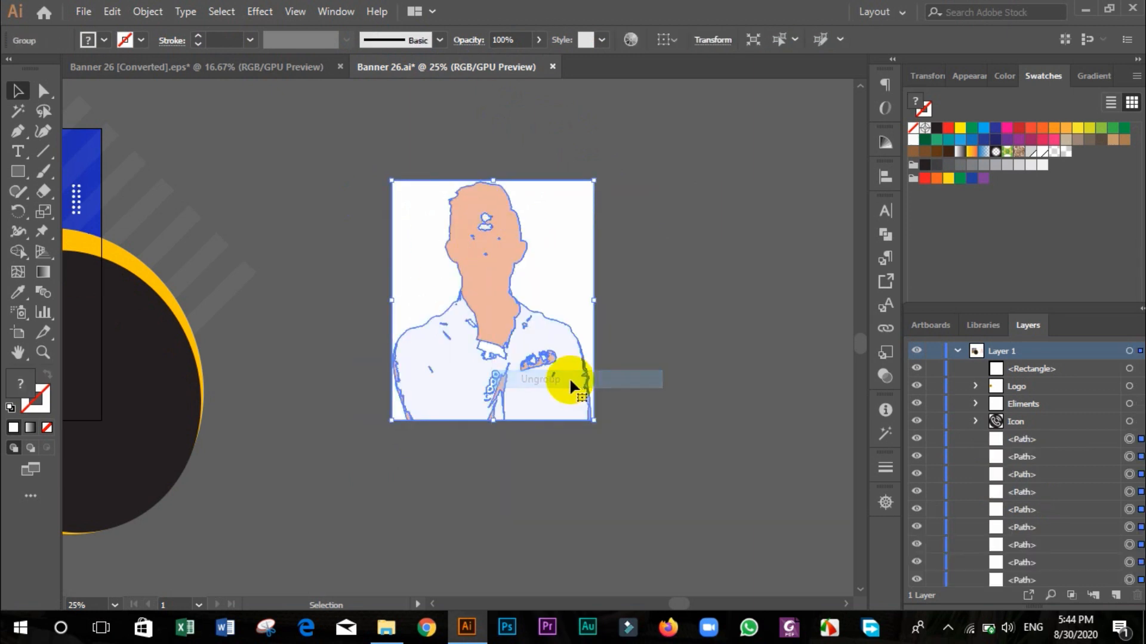
left_click(679, 242)
Pull the white background shape away from the traced figure and delete it.
left_click(466, 242)
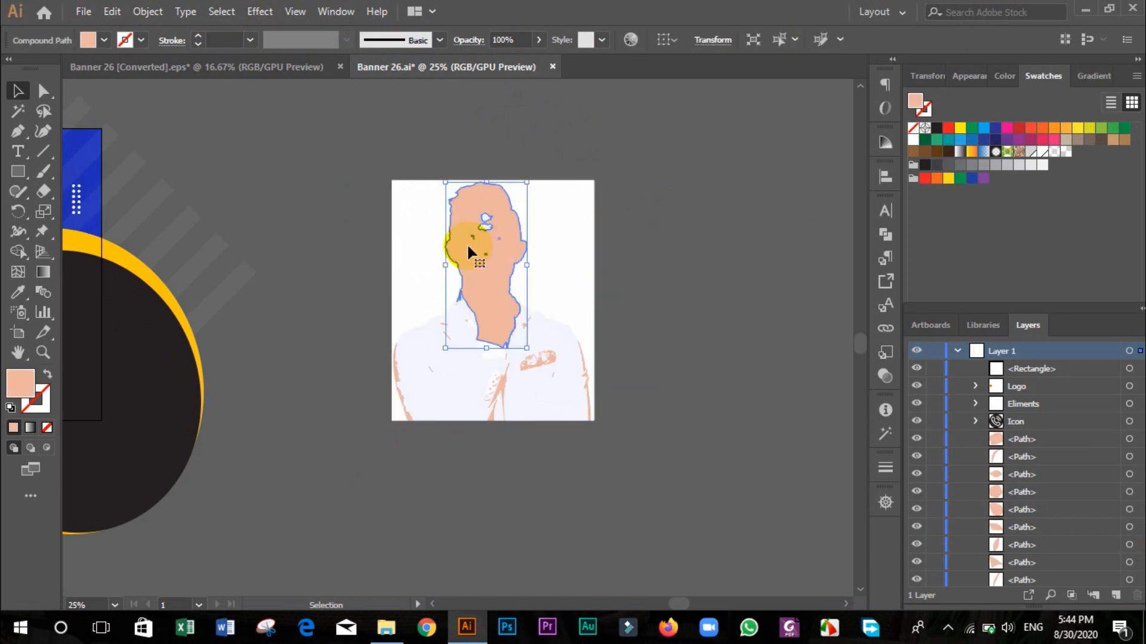
left_click(631, 244)
left_click(564, 243)
left_click_drag(561, 238, 796, 238)
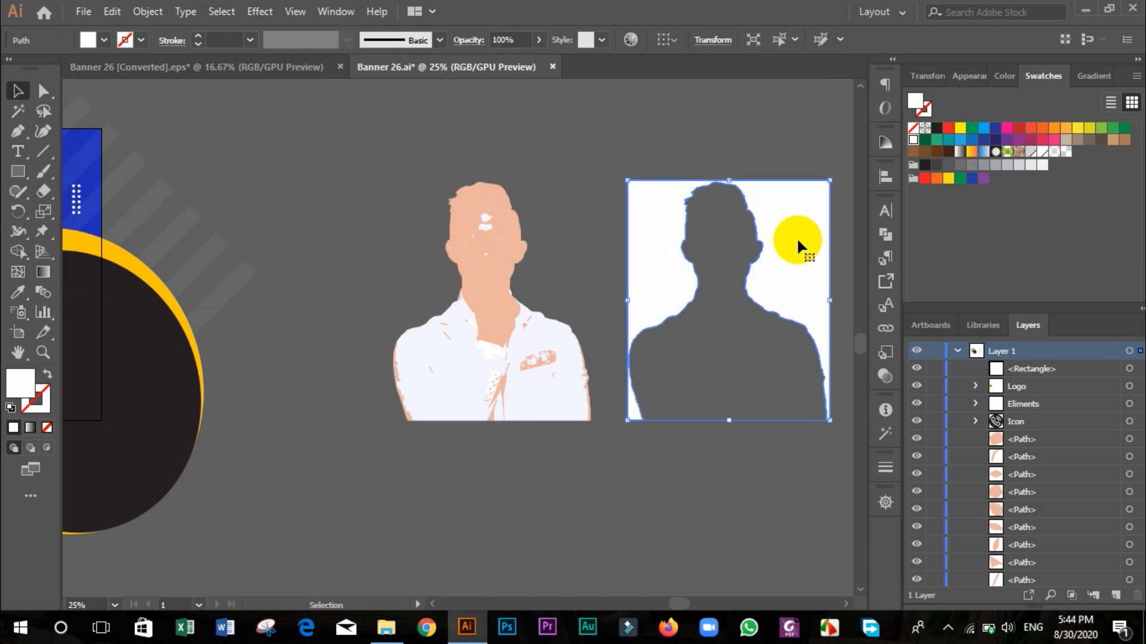
left_click(568, 189)
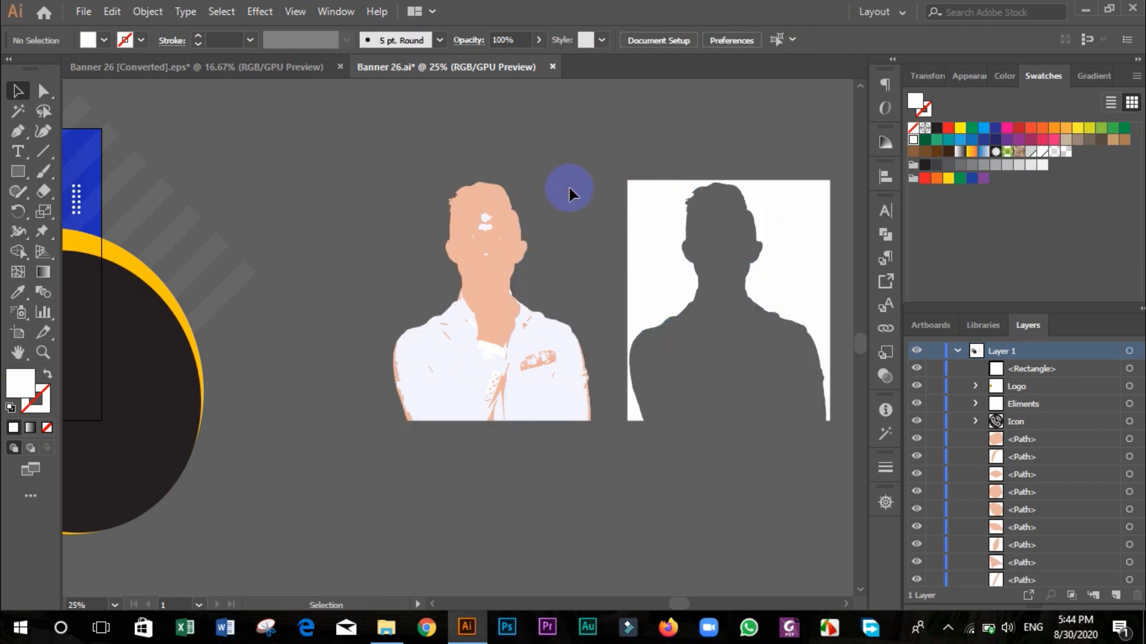
left_click(652, 192)
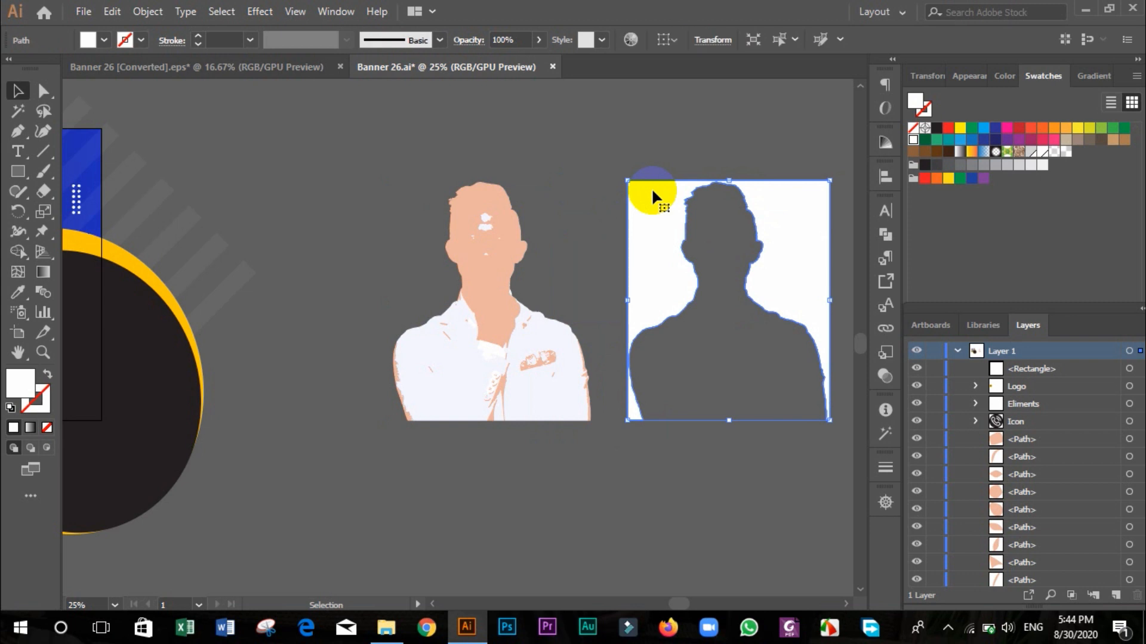
key("Delete")
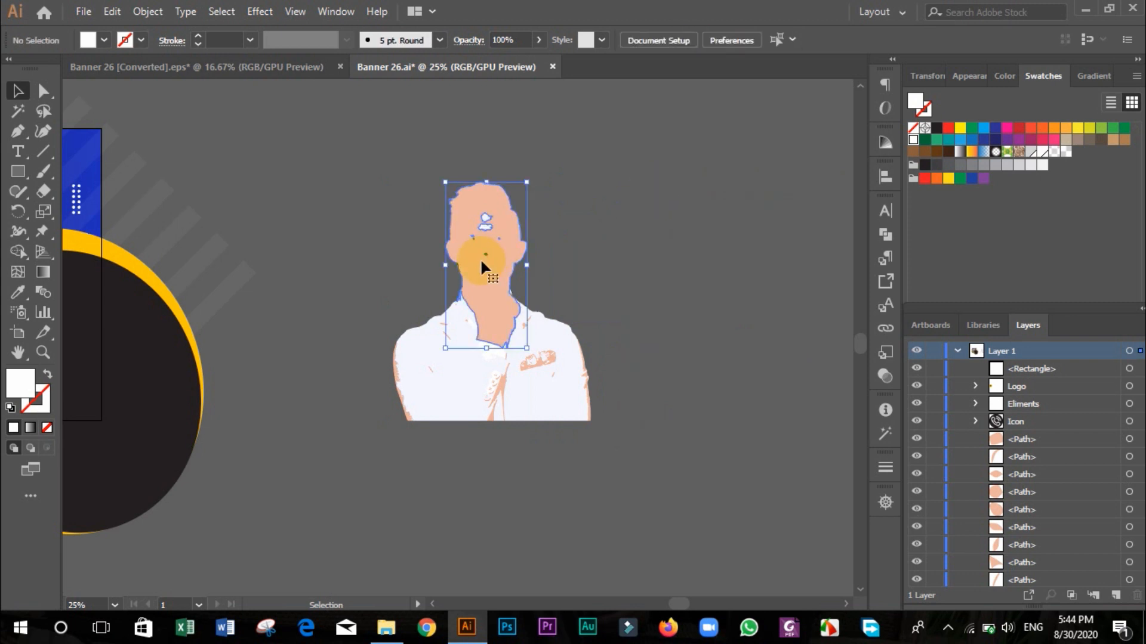
Merge all remaining traced shapes of the figure into one silhouette with Pathfinder Unite.
left_click_drag(358, 156, 638, 473)
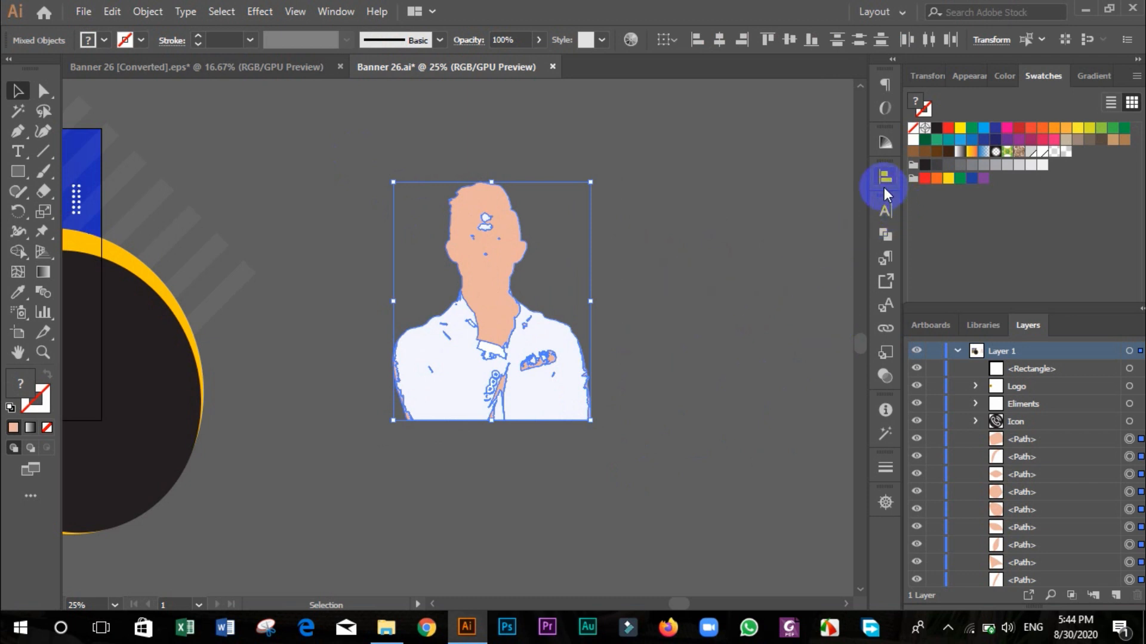
left_click(885, 236)
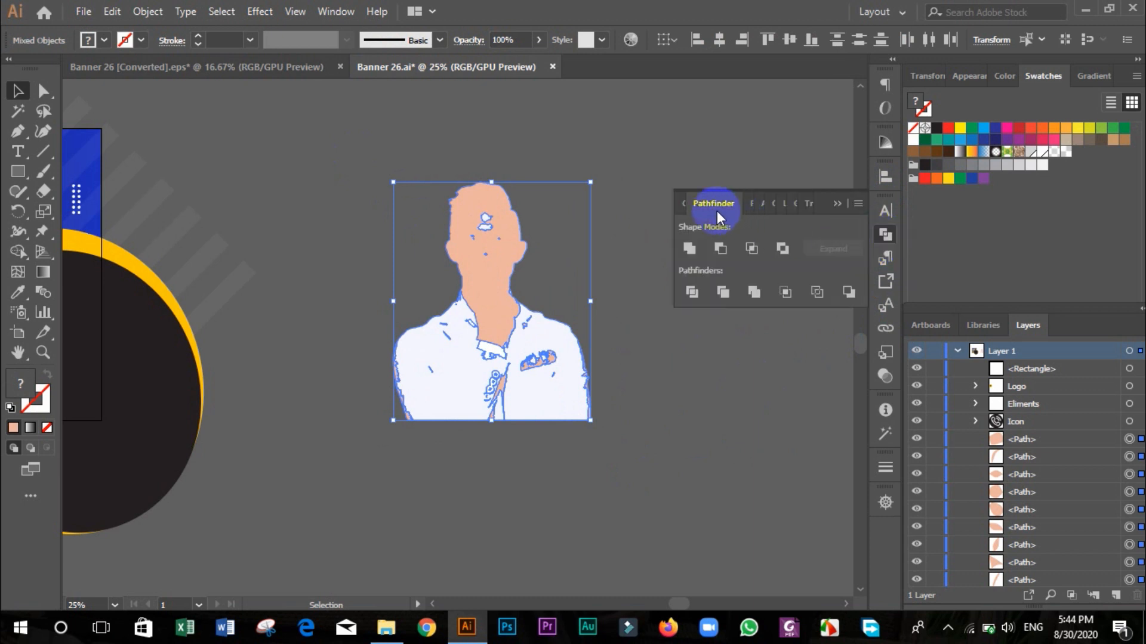
left_click(689, 250)
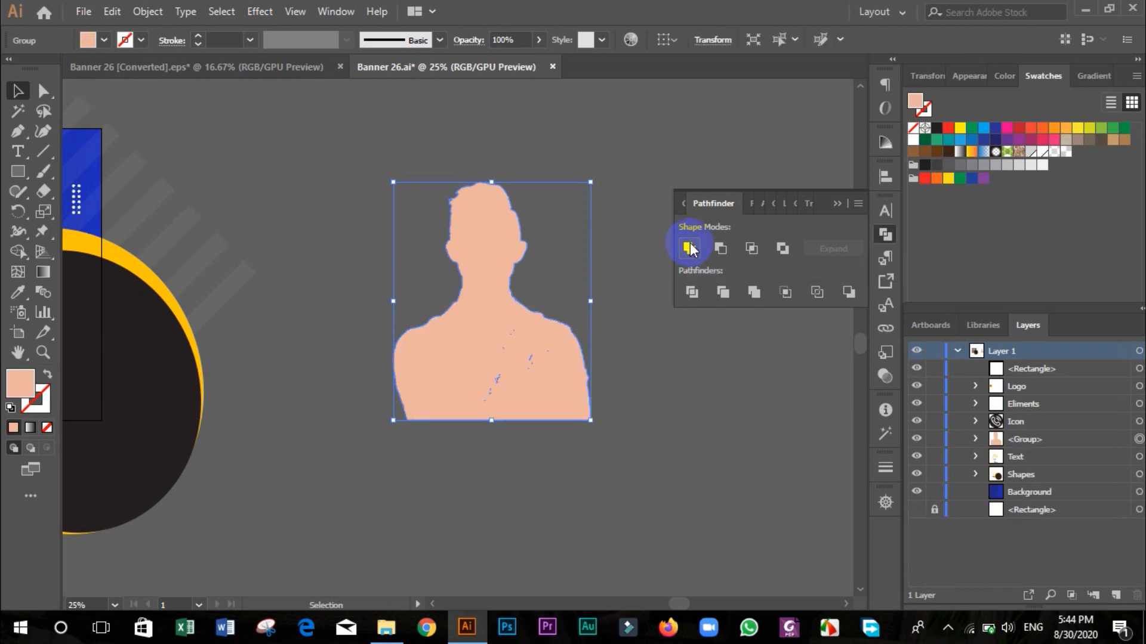
left_click(843, 203)
Examine the merged silhouette's torso up close for small stray gaps and path fragments.
left_click(497, 337)
left_click(665, 267)
scroll(528, 359, "up", 2)
left_click(481, 254)
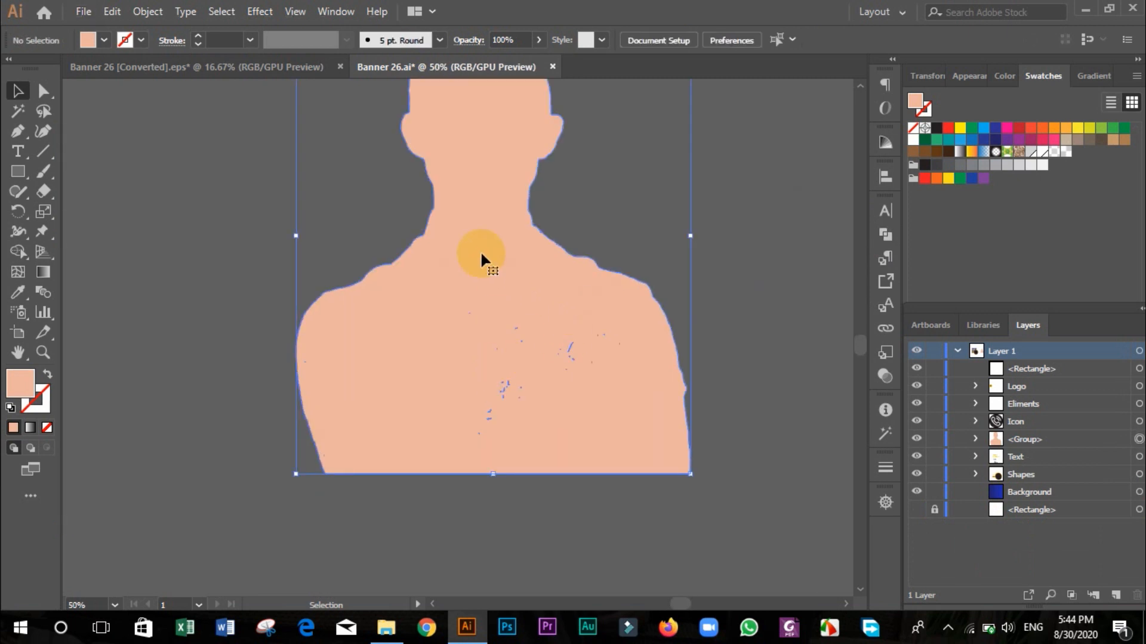
scroll(523, 383, "up", 2)
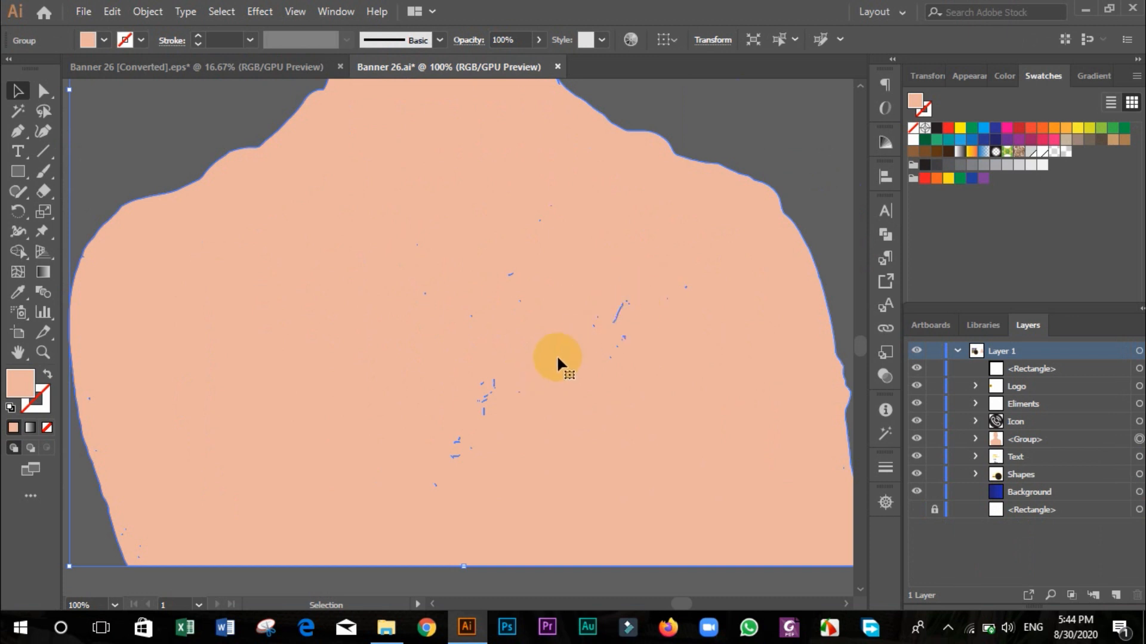
scroll(499, 315, "down", 2)
scroll(498, 315, "down", 2)
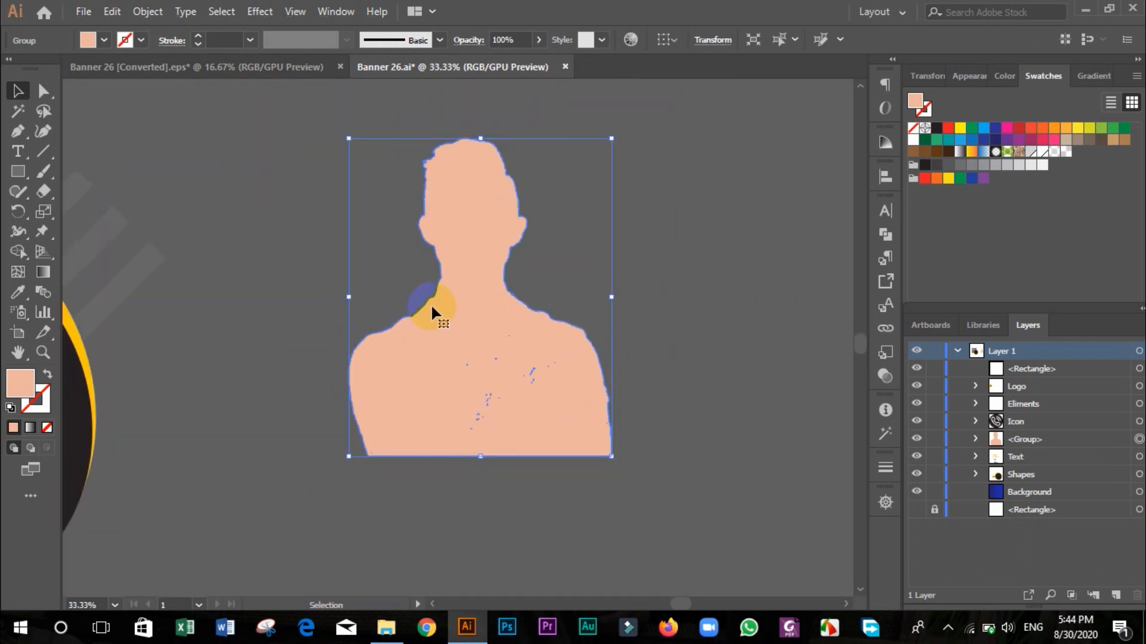
scroll(429, 311, "down", 1)
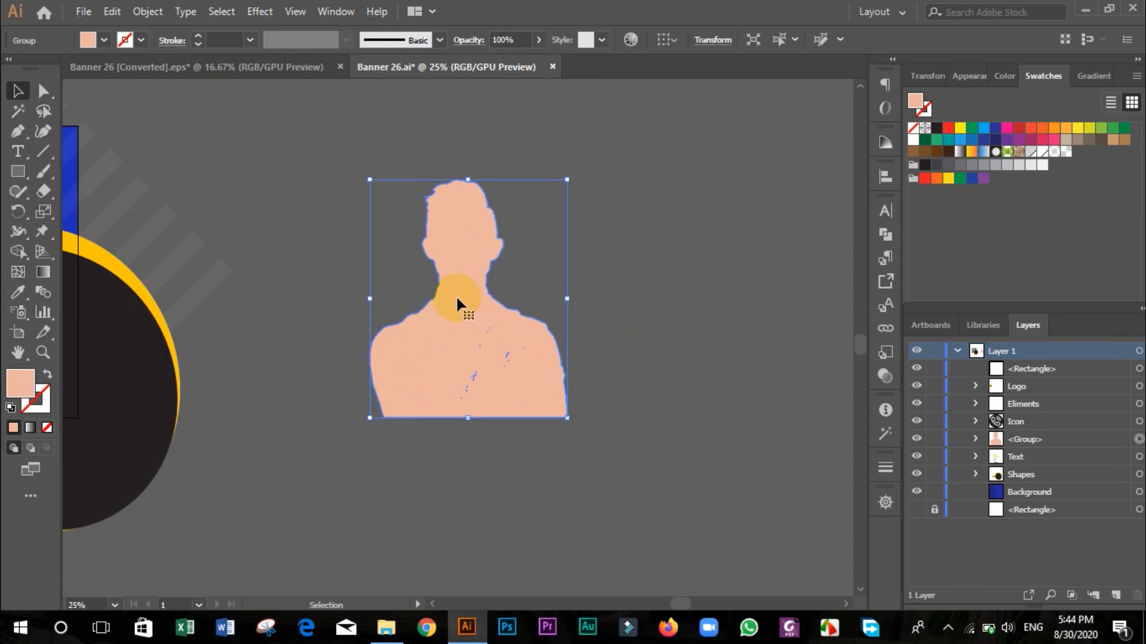
Ungroup the merged silhouette and release its compound path.
right_click(456, 294)
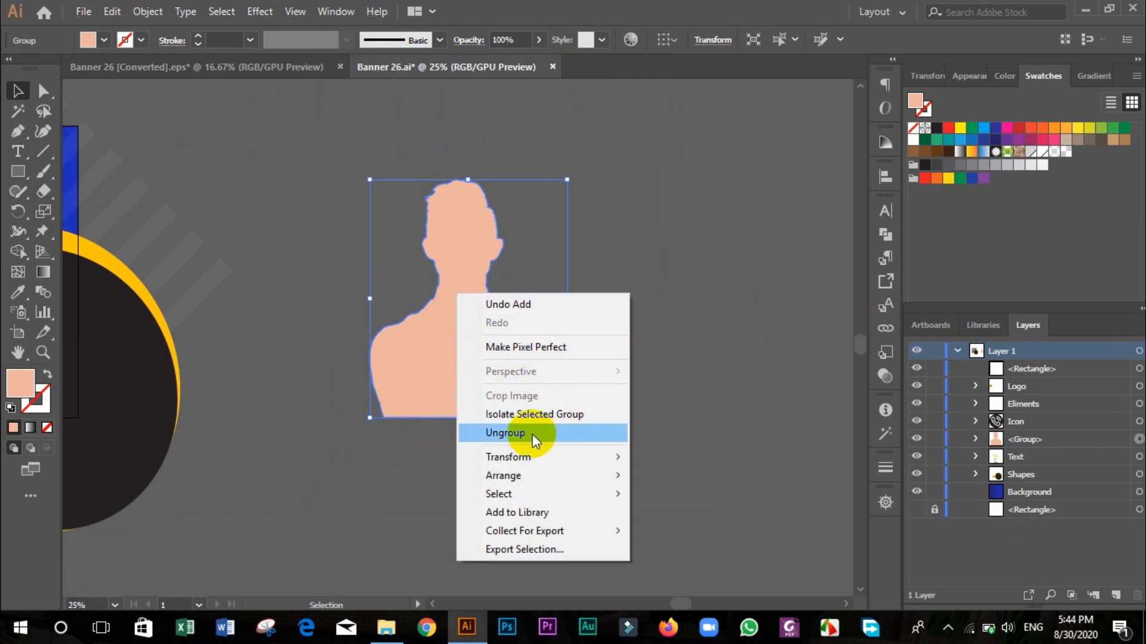
left_click(532, 434)
left_click(642, 291)
left_click(482, 305)
right_click(469, 299)
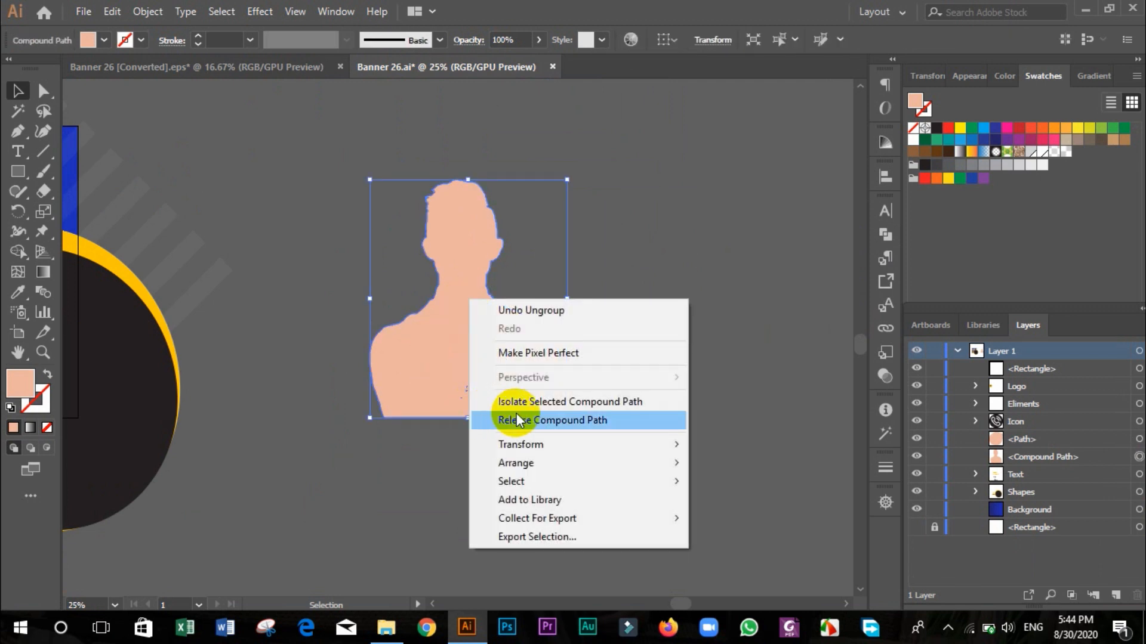
left_click(607, 421)
left_click(619, 358)
Move the solid silhouette to the right, away from the small leftover path fragments.
scroll(382, 325, "down", 1)
left_click_drag(442, 321, 582, 319)
left_click(427, 273)
scroll(407, 361, "up", 3)
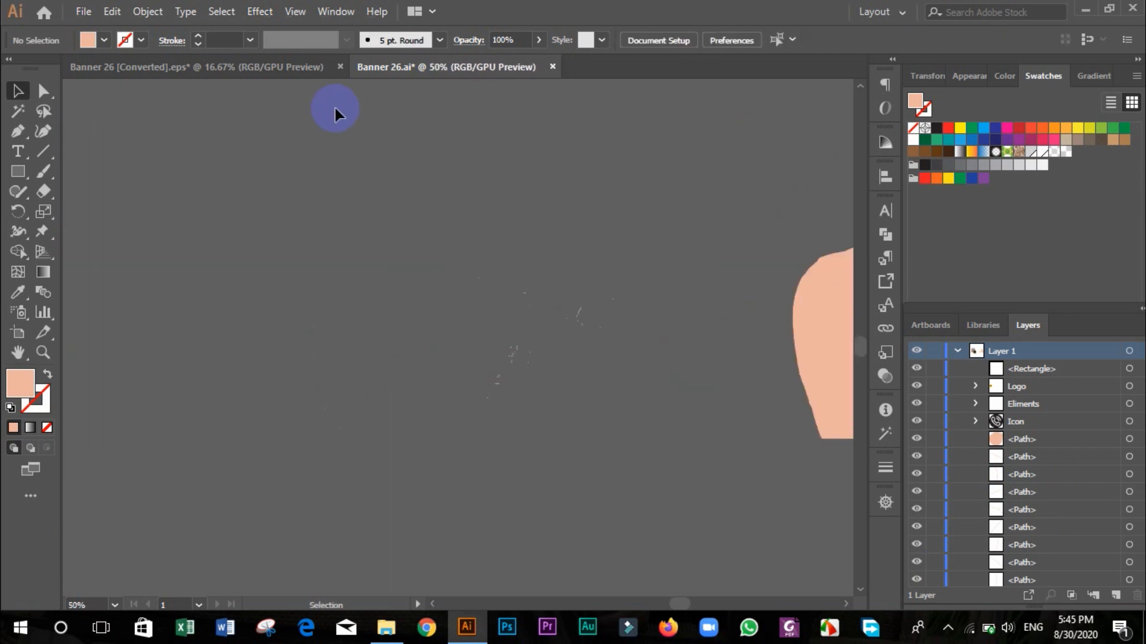
Delete all leftover path fragments beside the solid silhouette and check that area for remaining pieces.
left_click_drag(351, 162, 679, 483)
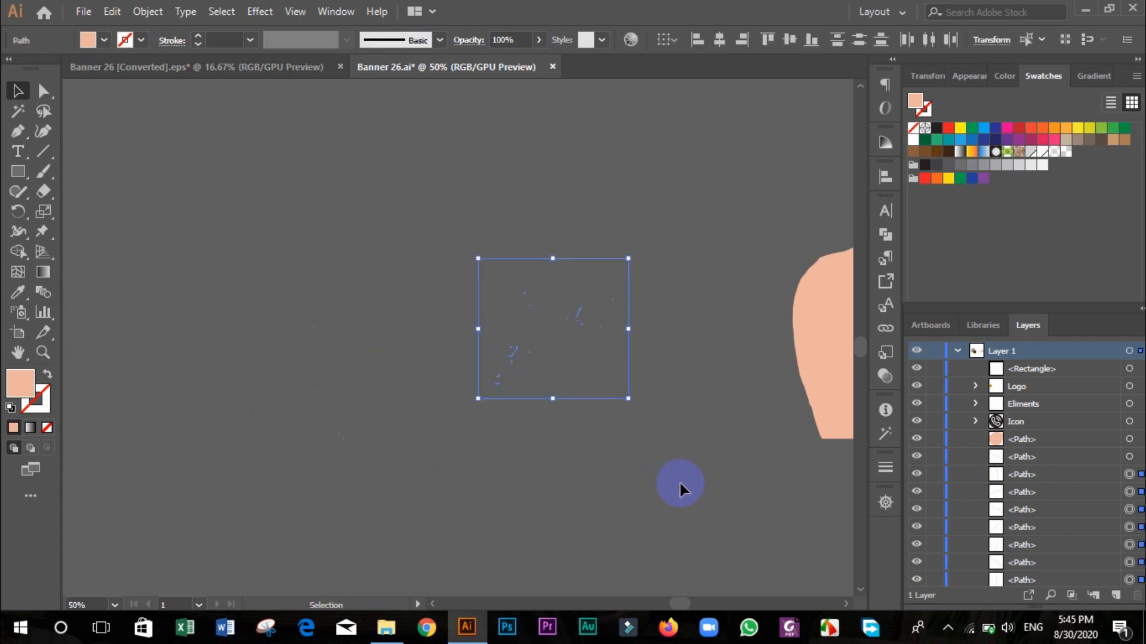
key("Delete")
scroll(396, 315, "down", 3)
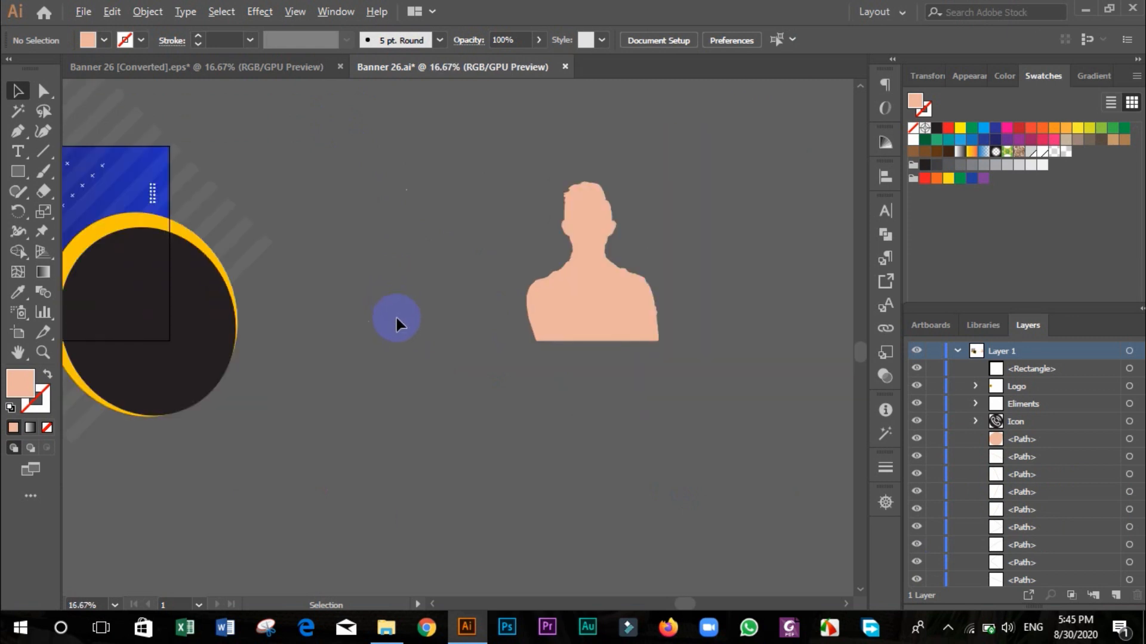
left_click_drag(356, 162, 496, 385)
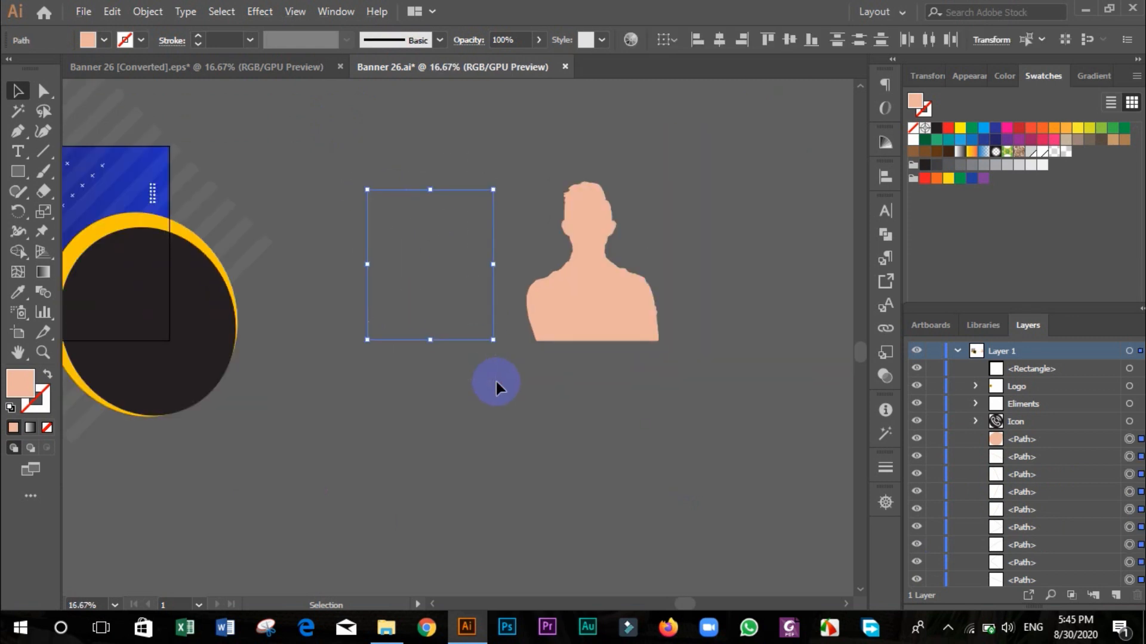
key("Delete")
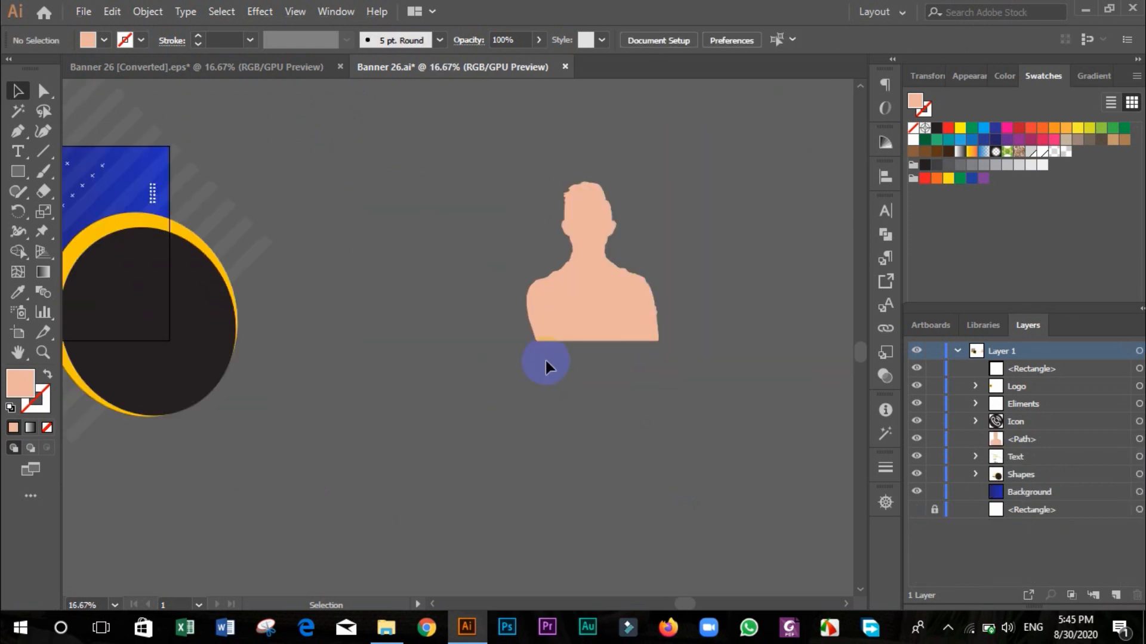
left_click_drag(312, 137, 535, 427)
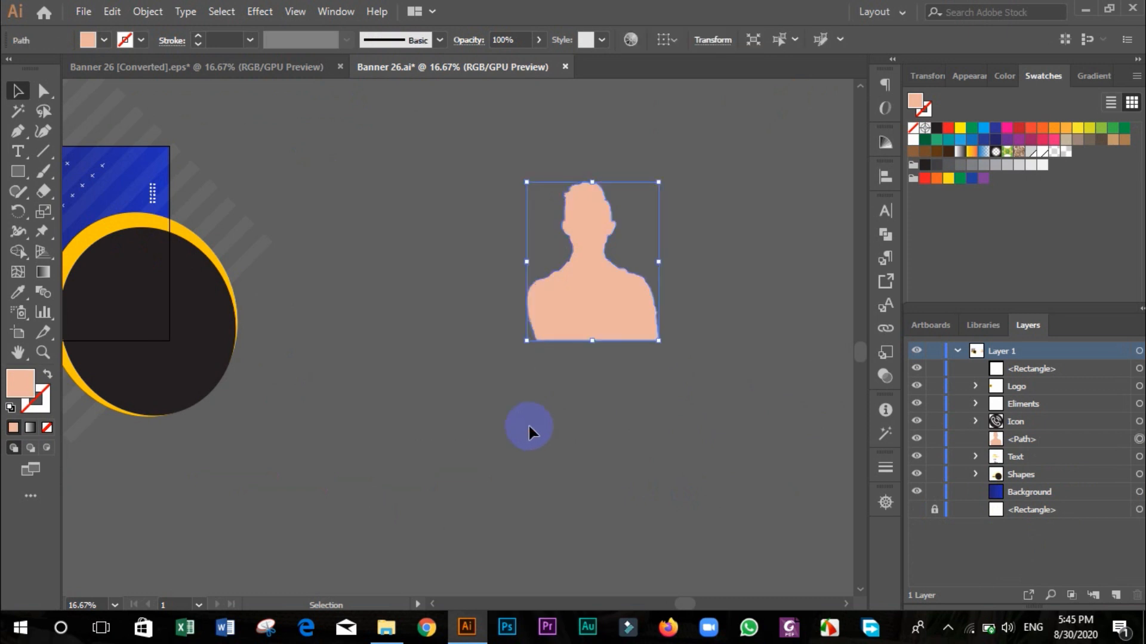
left_click(593, 335)
scroll(696, 257, "up", 3)
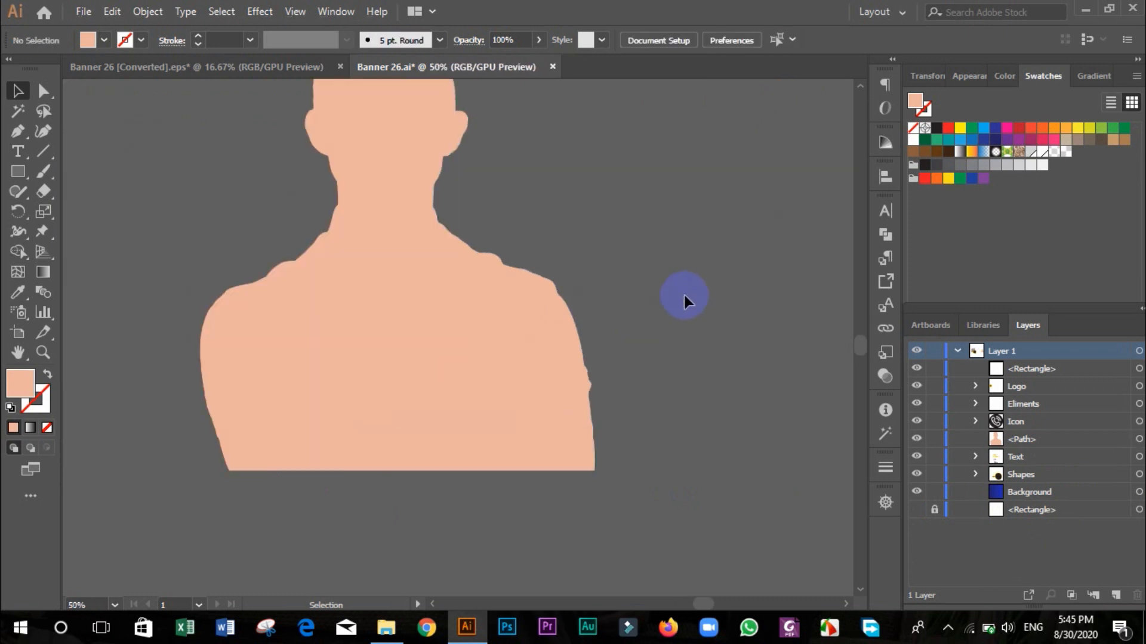
Try several swatch colours as the silhouette's fill, ending with white, and deselect it.
left_click(374, 294)
scroll(594, 274, "down", 1)
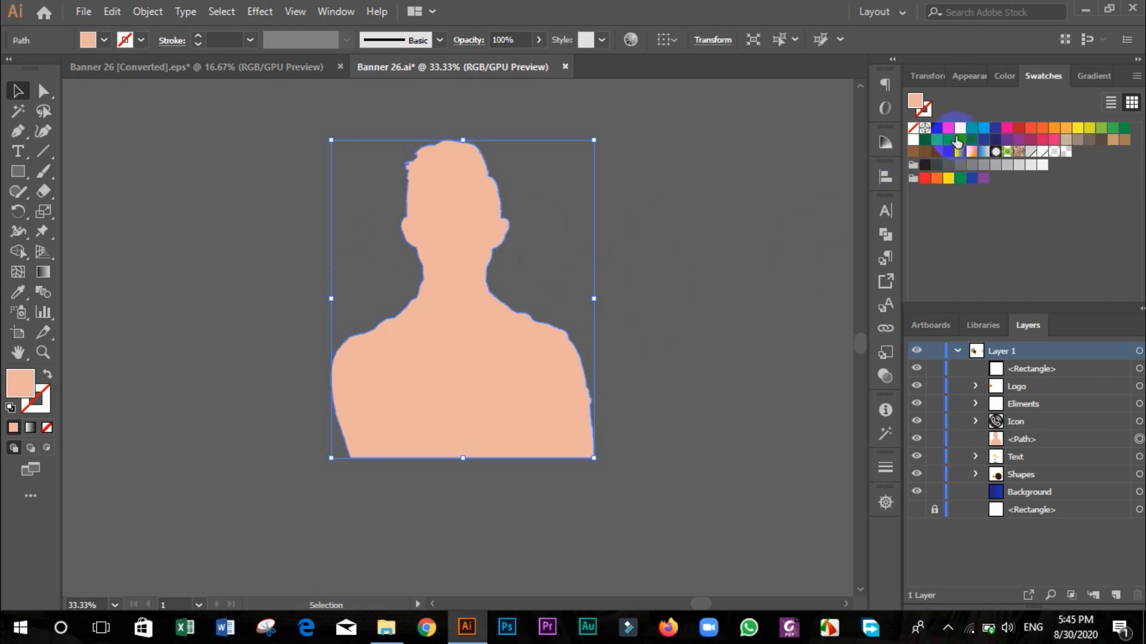
left_click(960, 128)
left_click(972, 127)
left_click(1008, 128)
left_click(1055, 129)
left_click(1101, 128)
left_click(1125, 140)
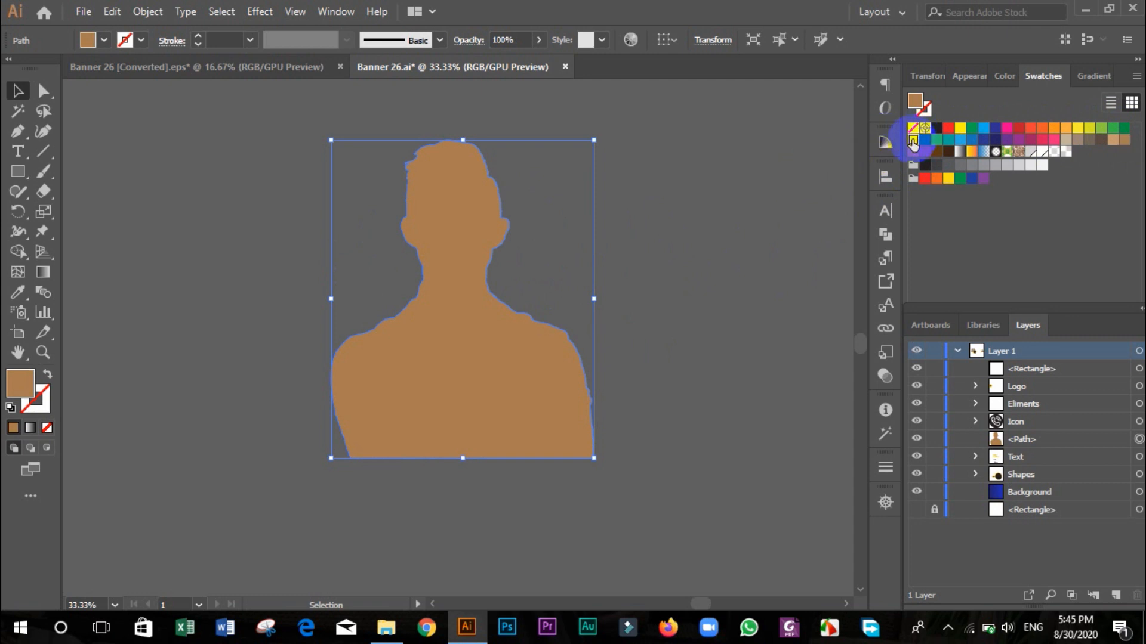
left_click(913, 139)
scroll(629, 275, "down", 1)
left_click(629, 274)
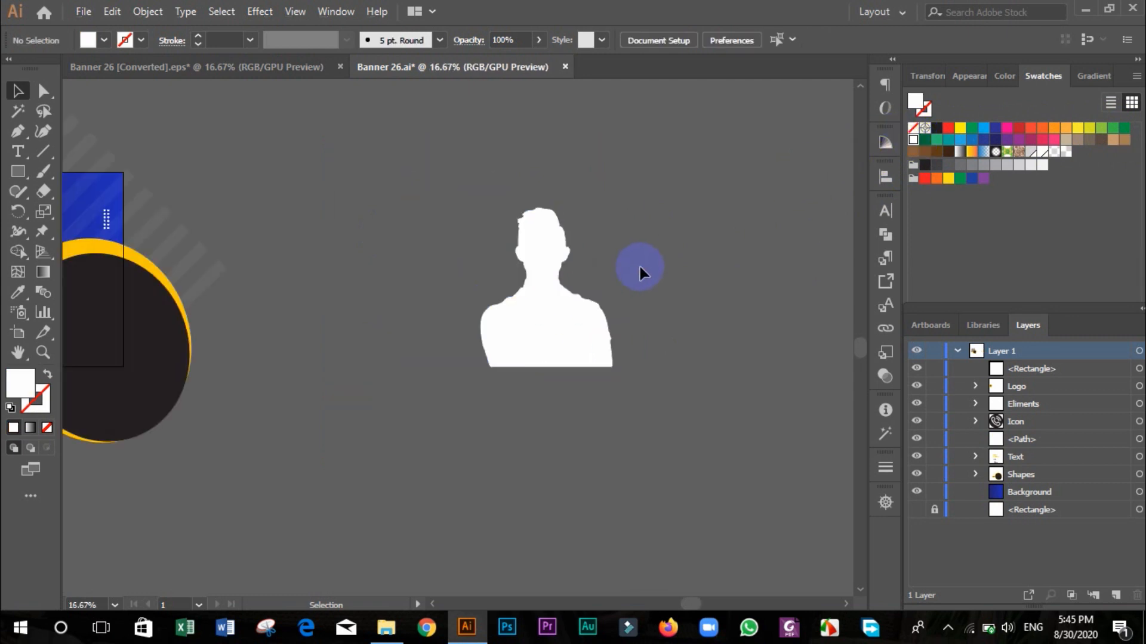
Select the silhouette and open the user-defined swatch library Adobe stock Transparent, placing it clear of the figure.
left_click(564, 283)
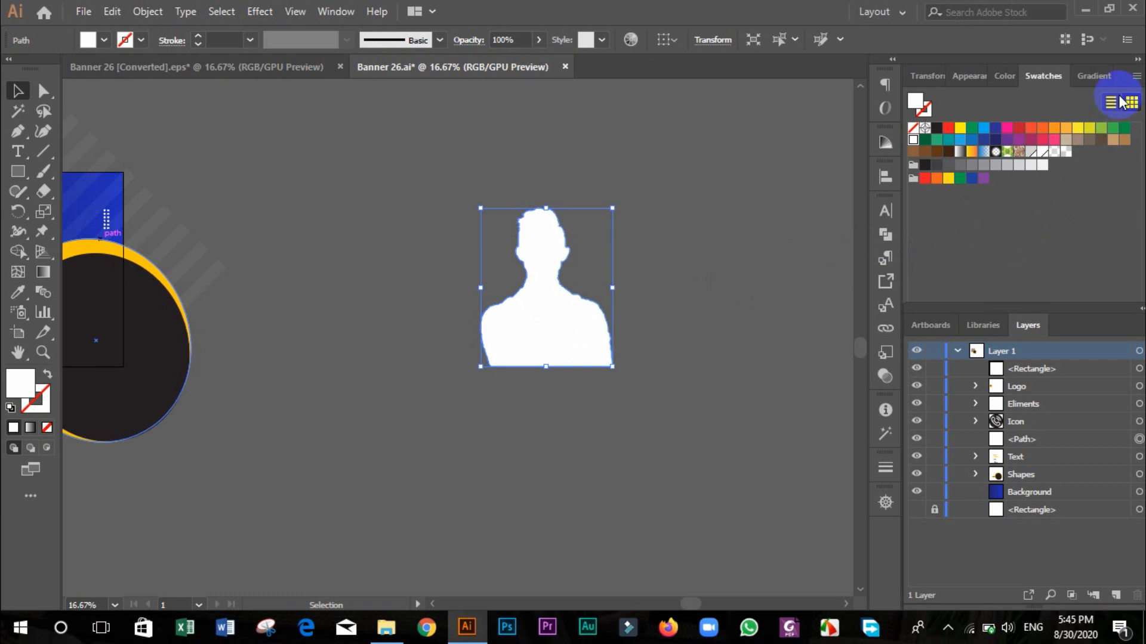
left_click(1136, 78)
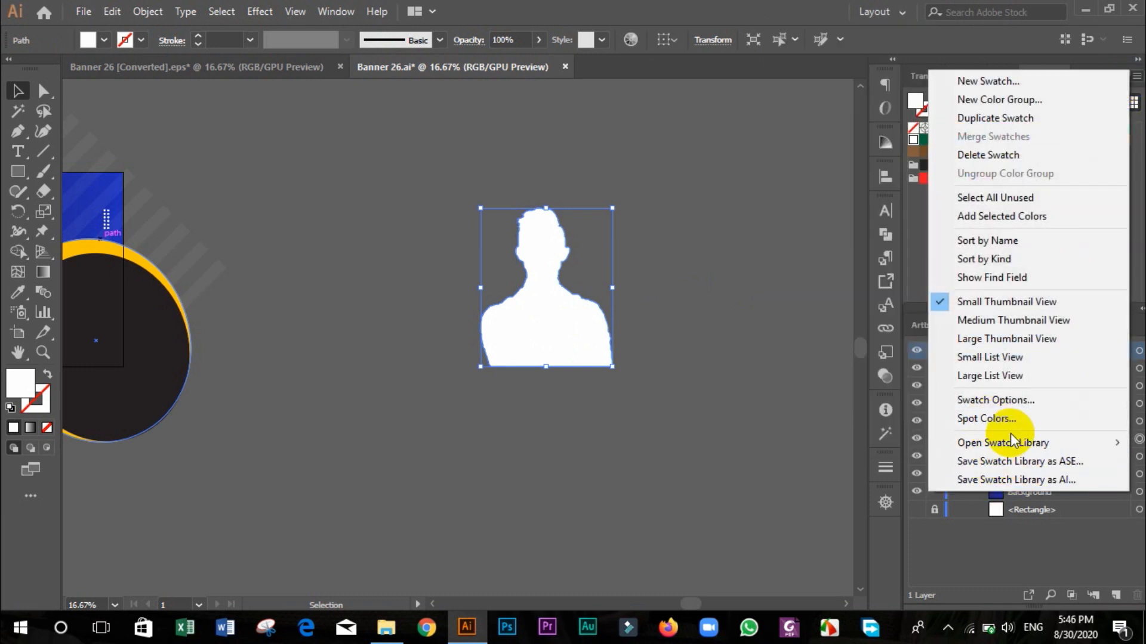
mouse_move(1004, 448)
mouse_move(835, 421)
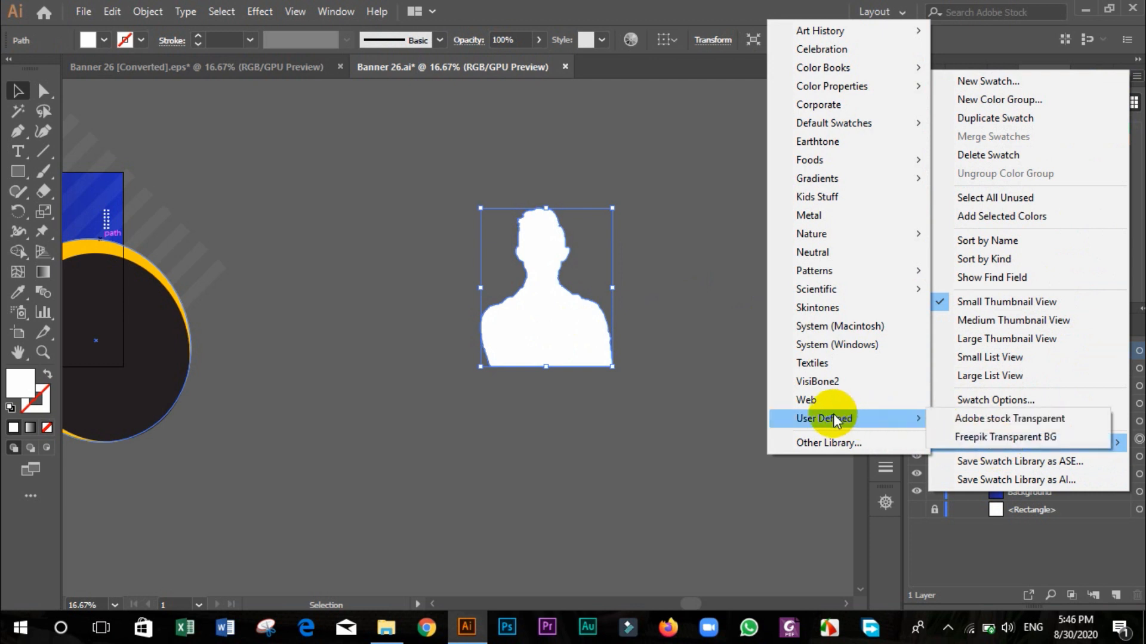
left_click(1020, 421)
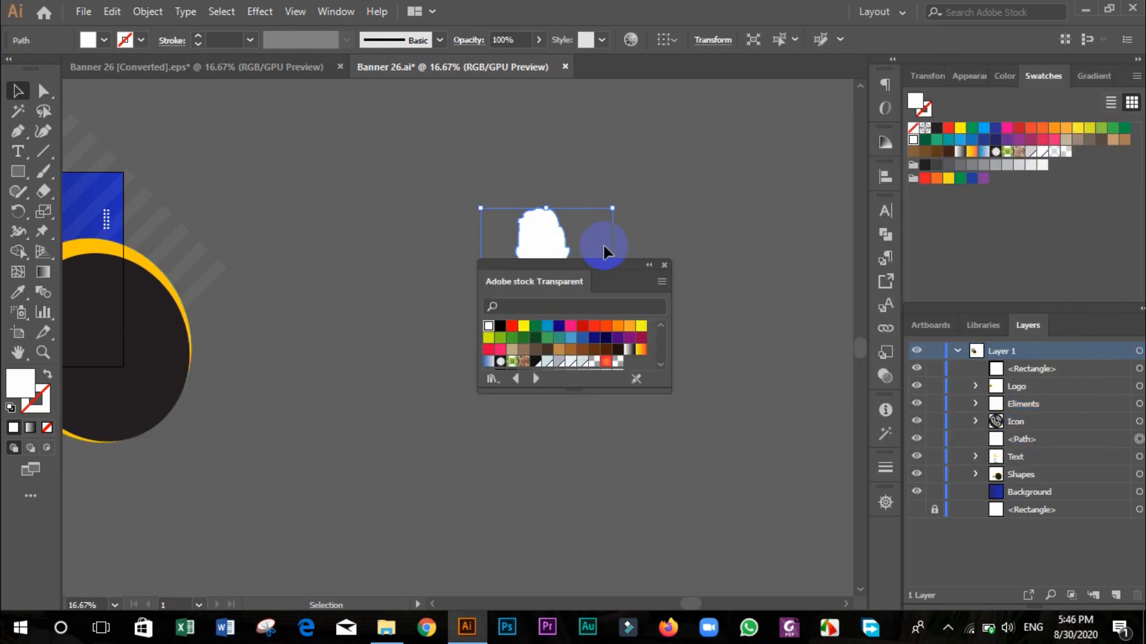
left_click_drag(600, 272, 780, 131)
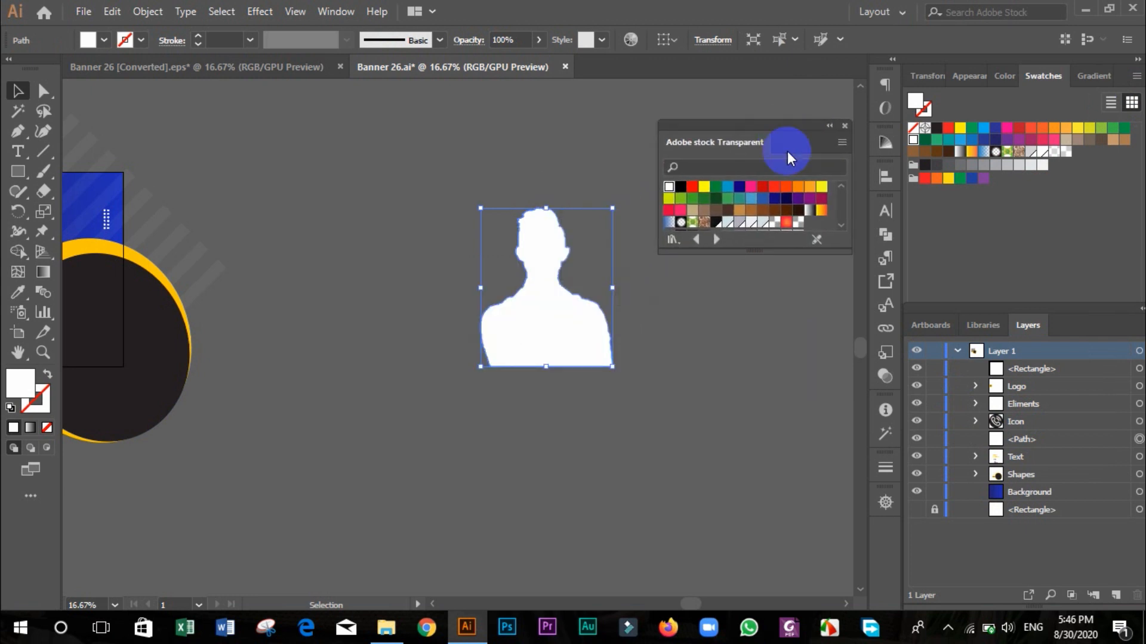
Fill the silhouette with the large checkerboard pattern, replace it with the finer New Pattern Swatch 7, and close the swatch library.
scroll(786, 214, "down", 2)
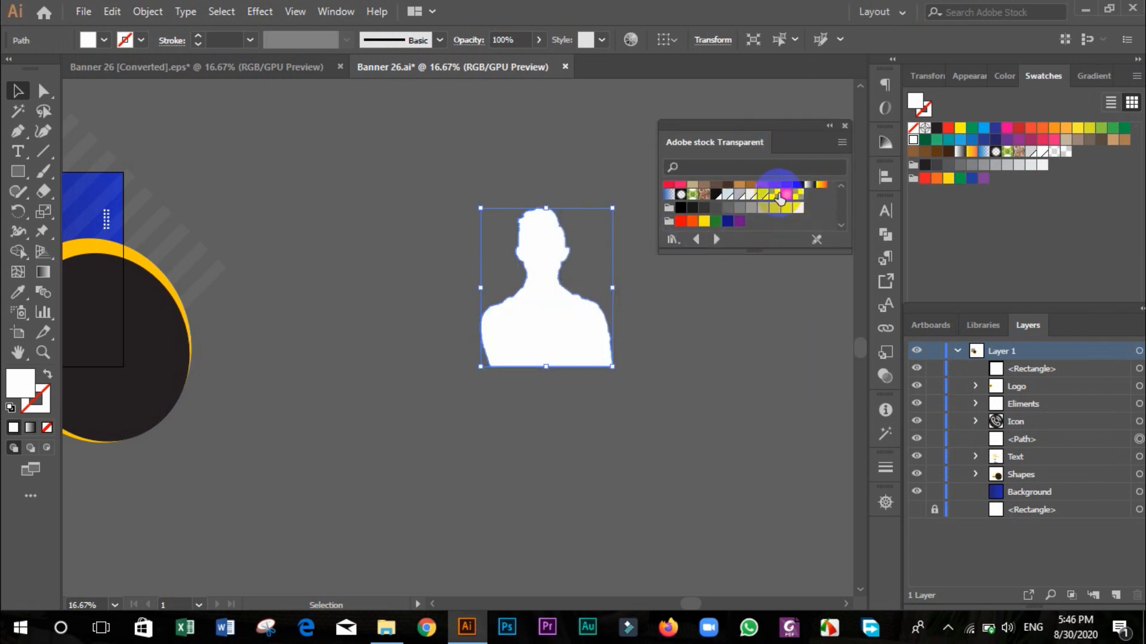
left_click(774, 196)
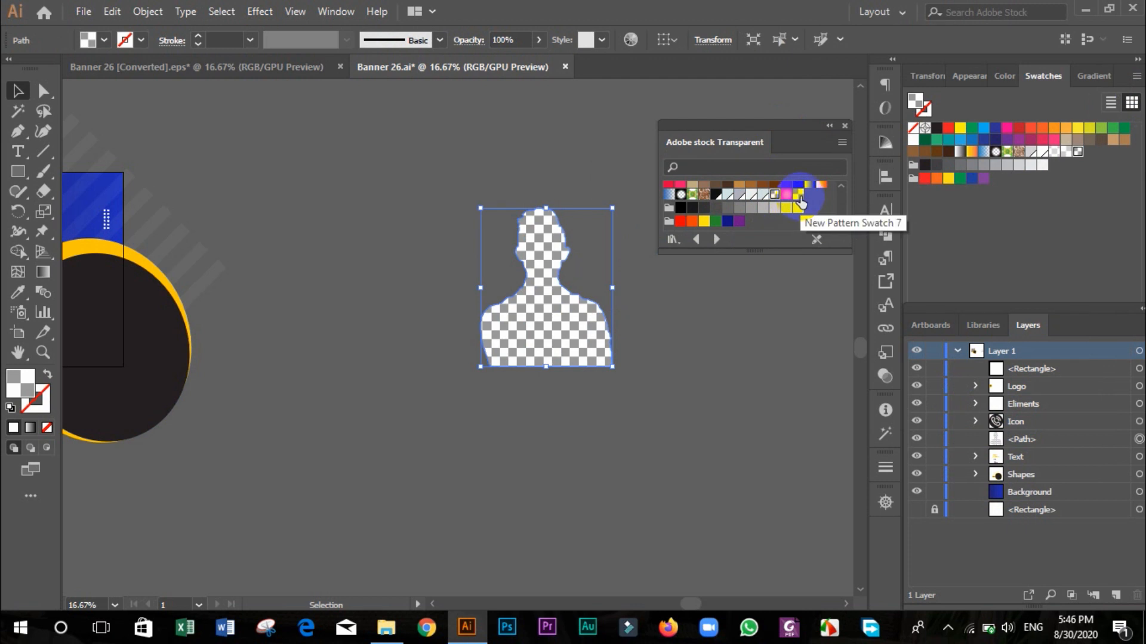
left_click(798, 195)
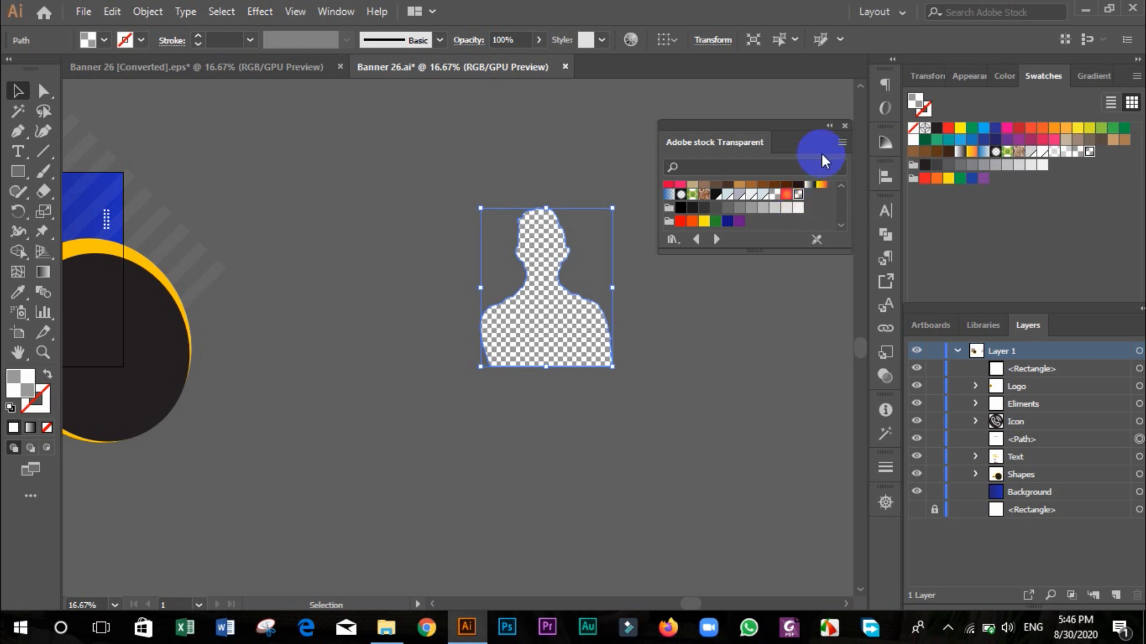
left_click(845, 125)
Undo both checkerboard pattern fills on the silhouette and deselect it.
key("ctrl+z")
key("ctrl+z")
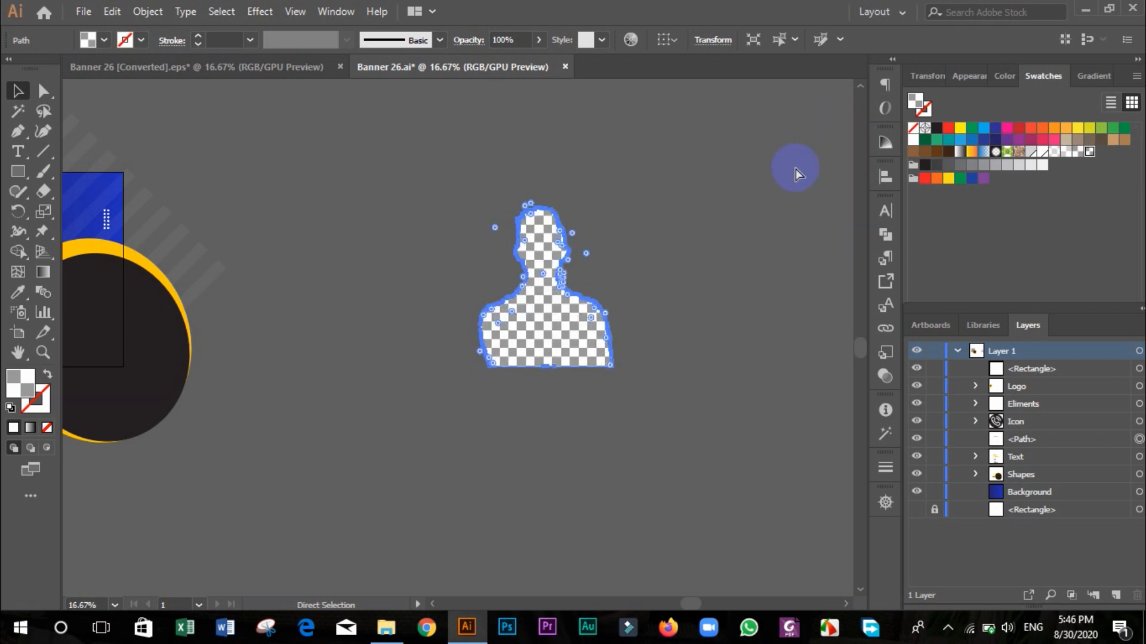
left_click(732, 188)
Draw a white square of about 124 px in the empty space above the silhouette's head.
scroll(543, 241, "up", 2)
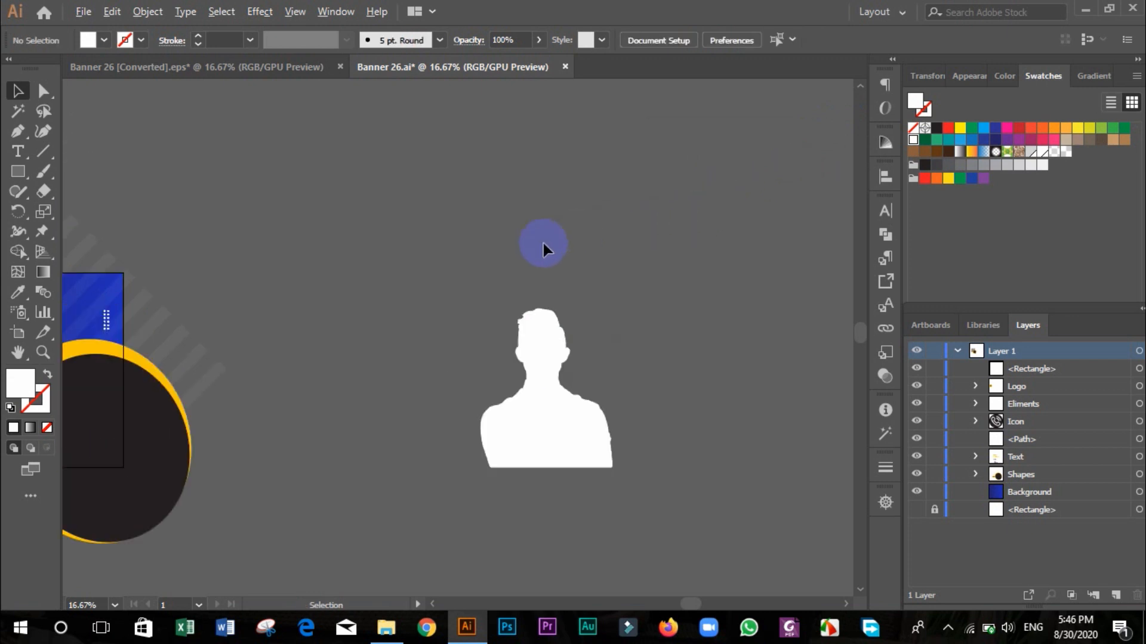
scroll(536, 244, "up", 1)
scroll(531, 249, "up", 1)
left_click(17, 172)
left_click_drag(415, 212, 512, 289)
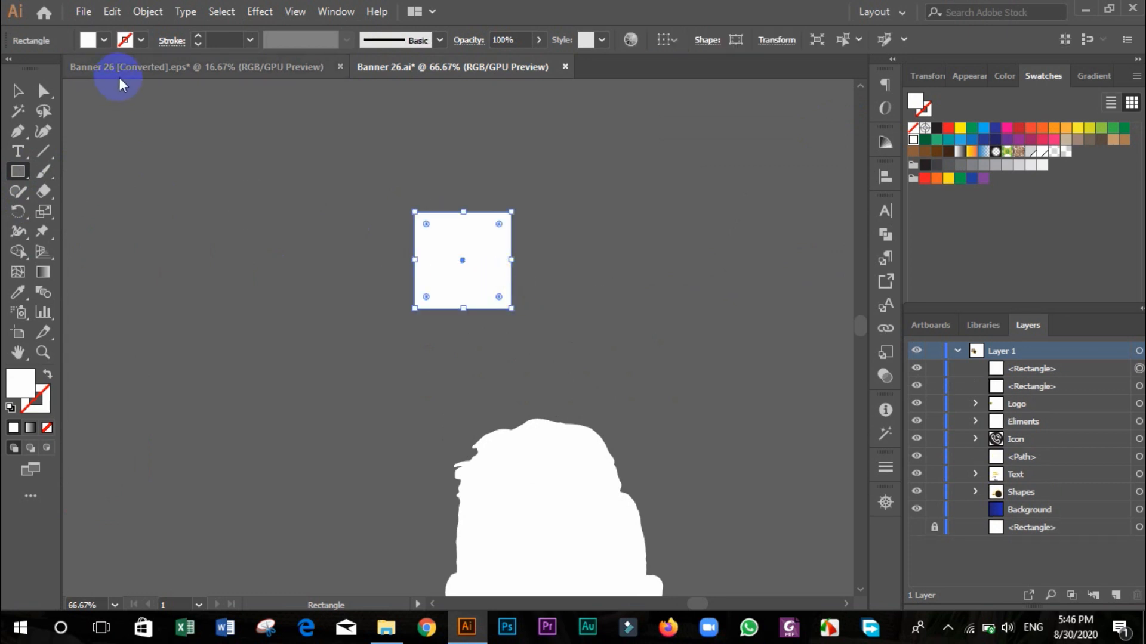
Split the square into a grid of 2 rows and 2 columns with the preview enabled, and deselect the resulting cells.
left_click(147, 12)
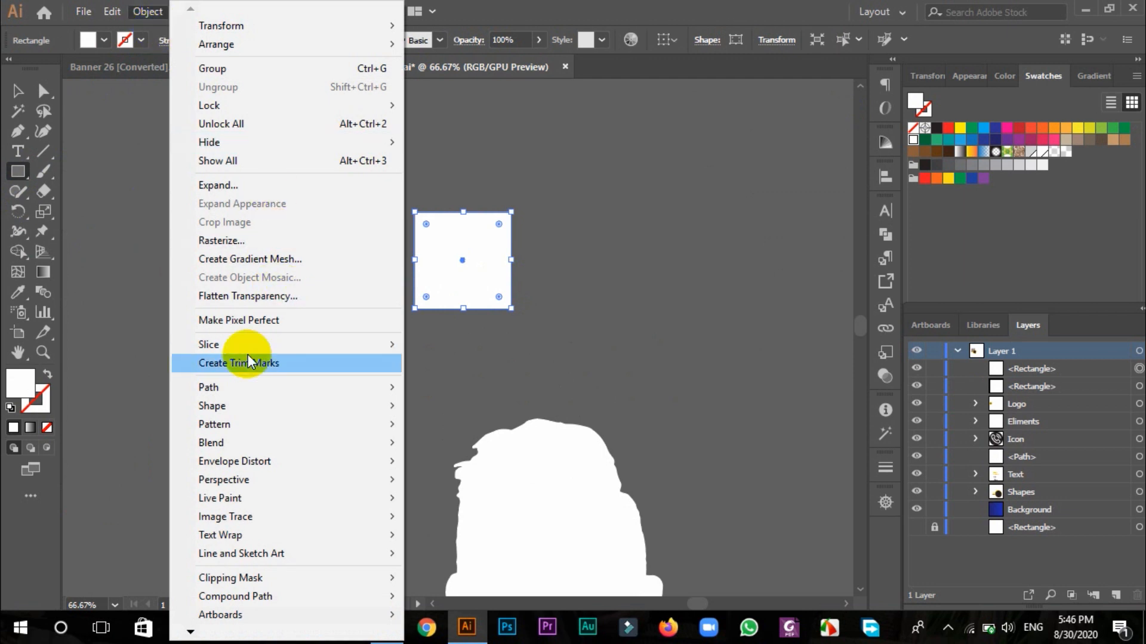
mouse_move(238, 389)
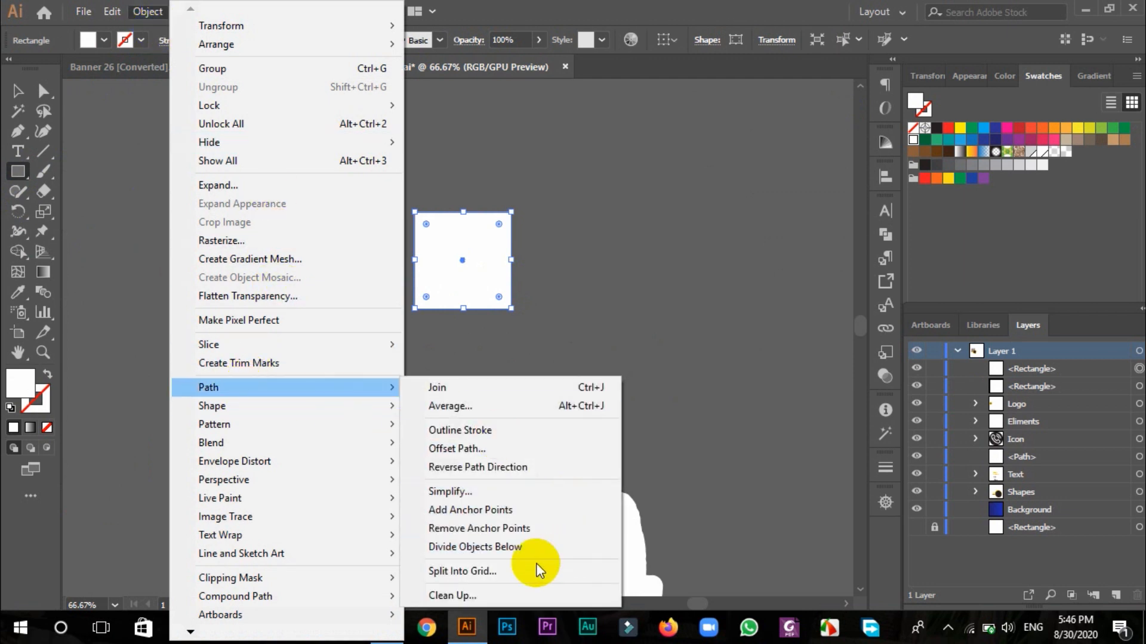
left_click(463, 571)
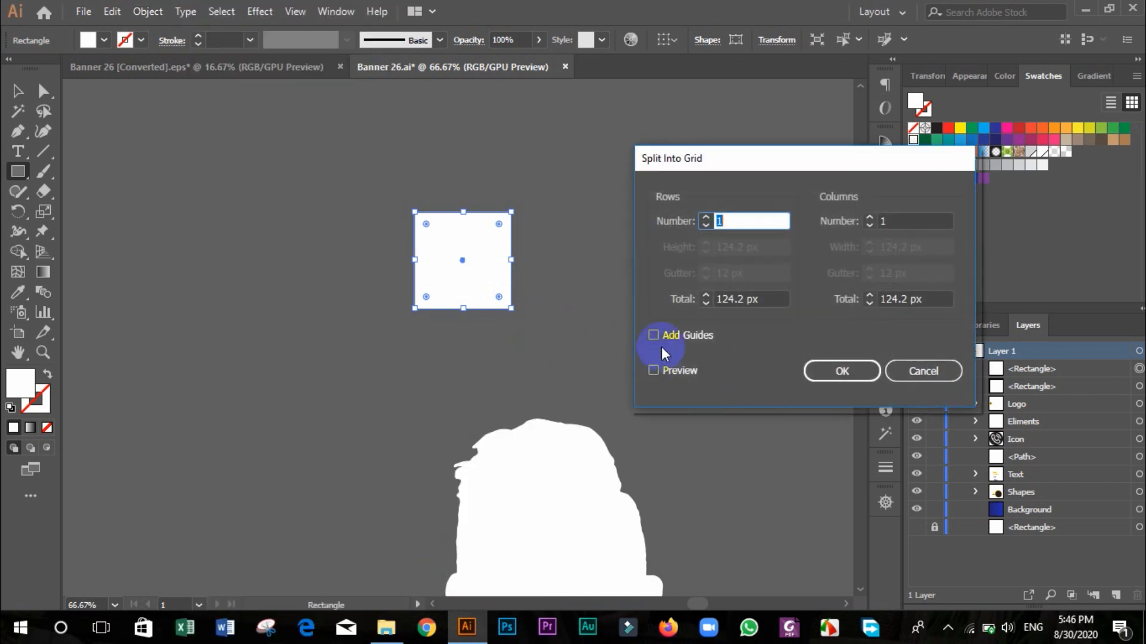
left_click_drag(777, 158, 746, 143)
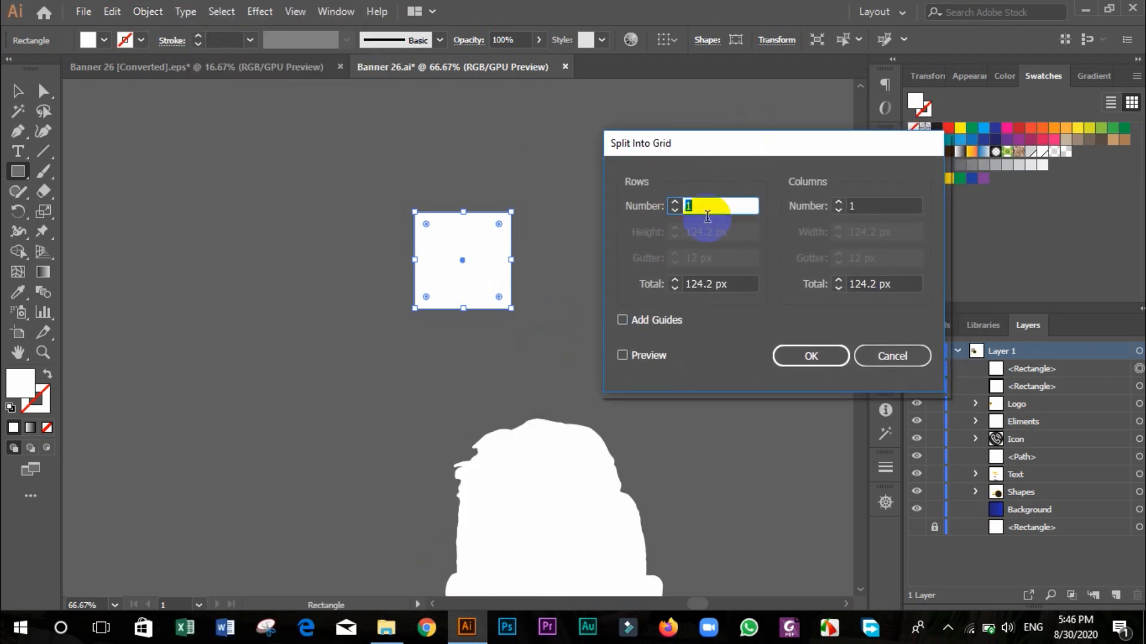
left_click(627, 355)
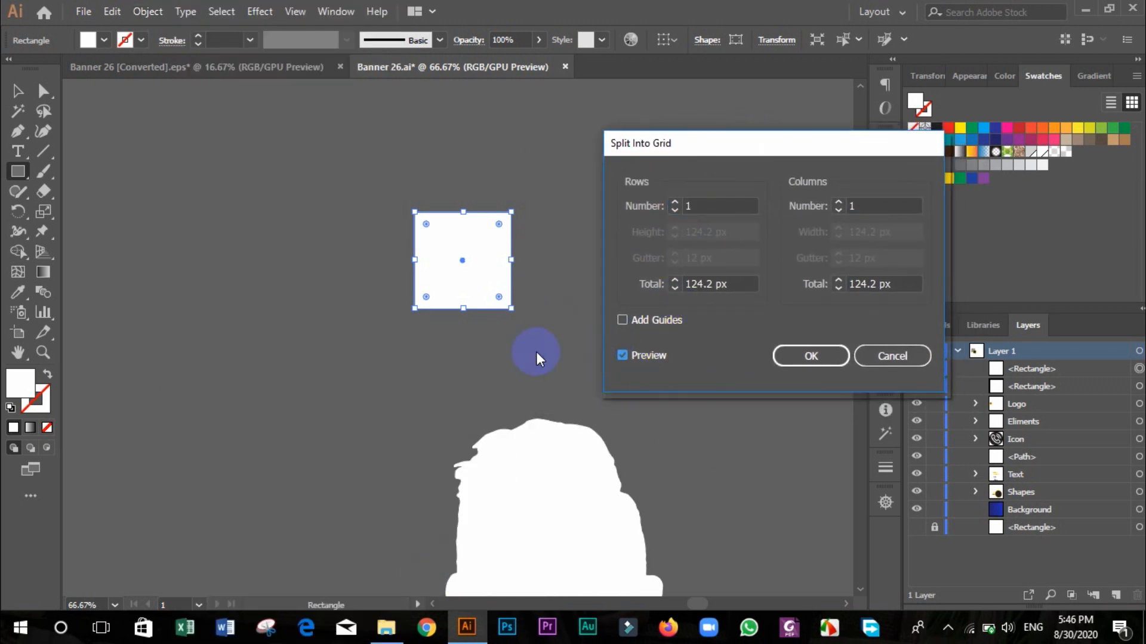
double_click(701, 206)
type("21")
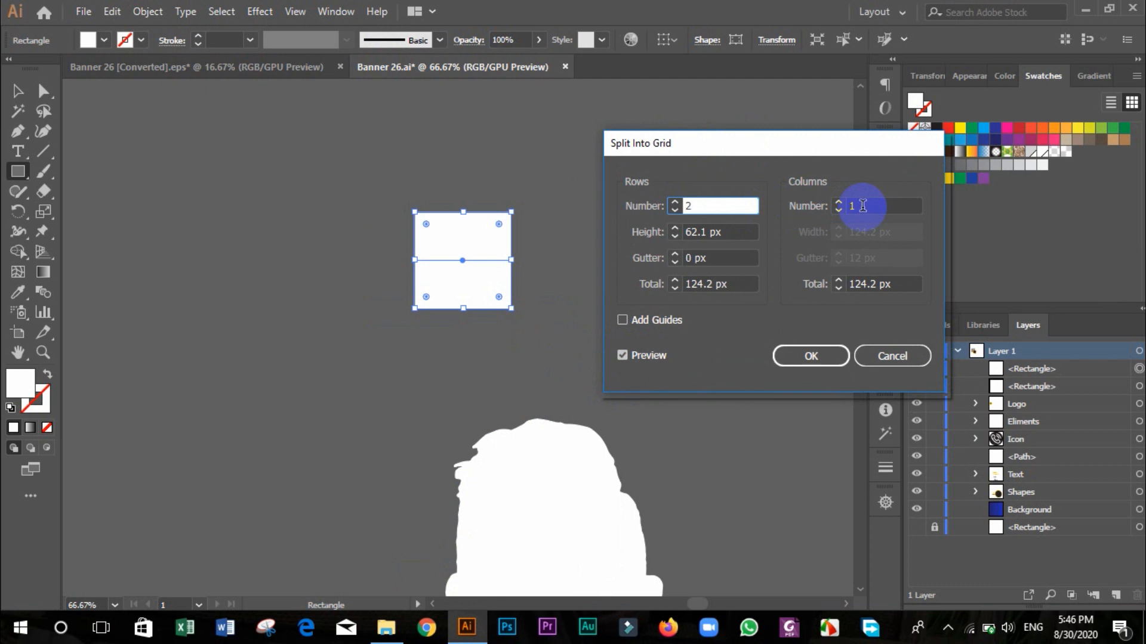
double_click(851, 206)
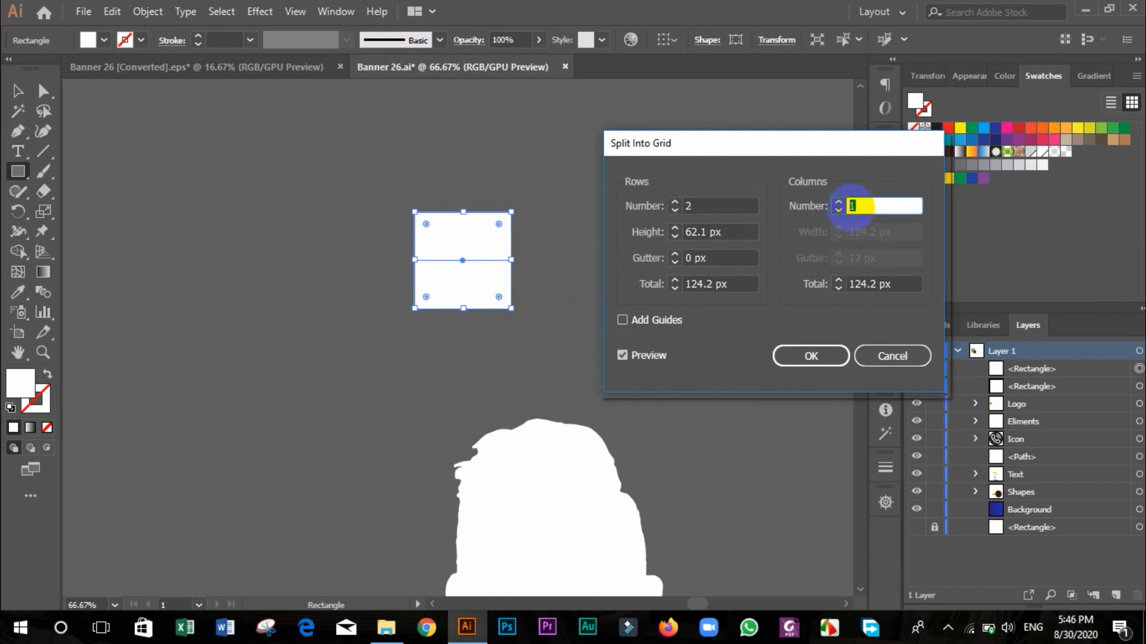
type("2")
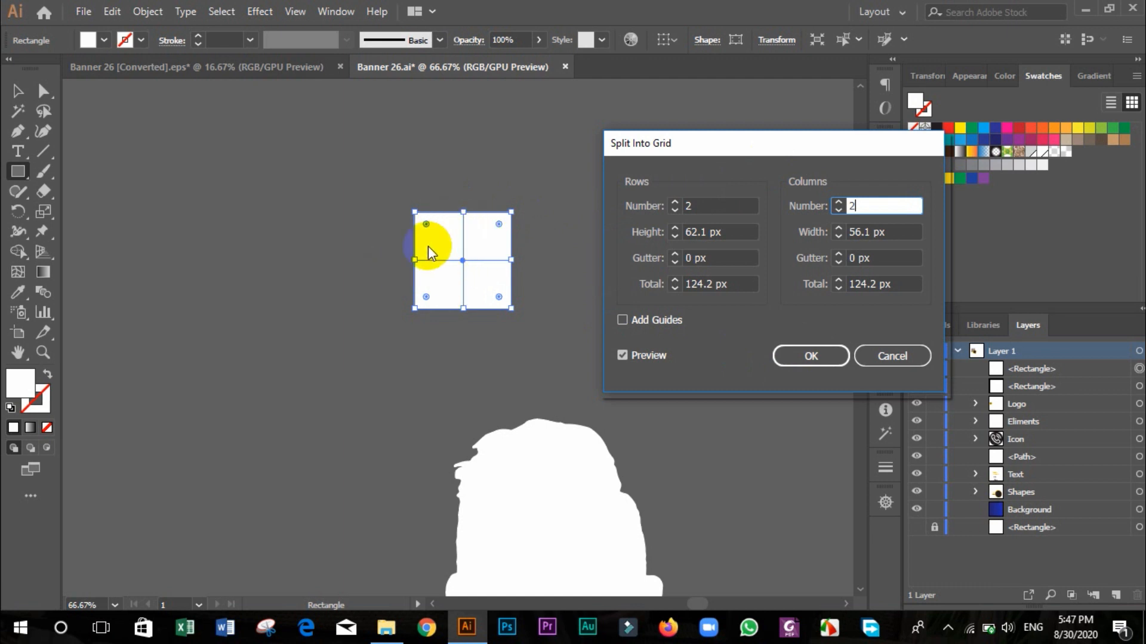
left_click_drag(734, 150, 695, 142)
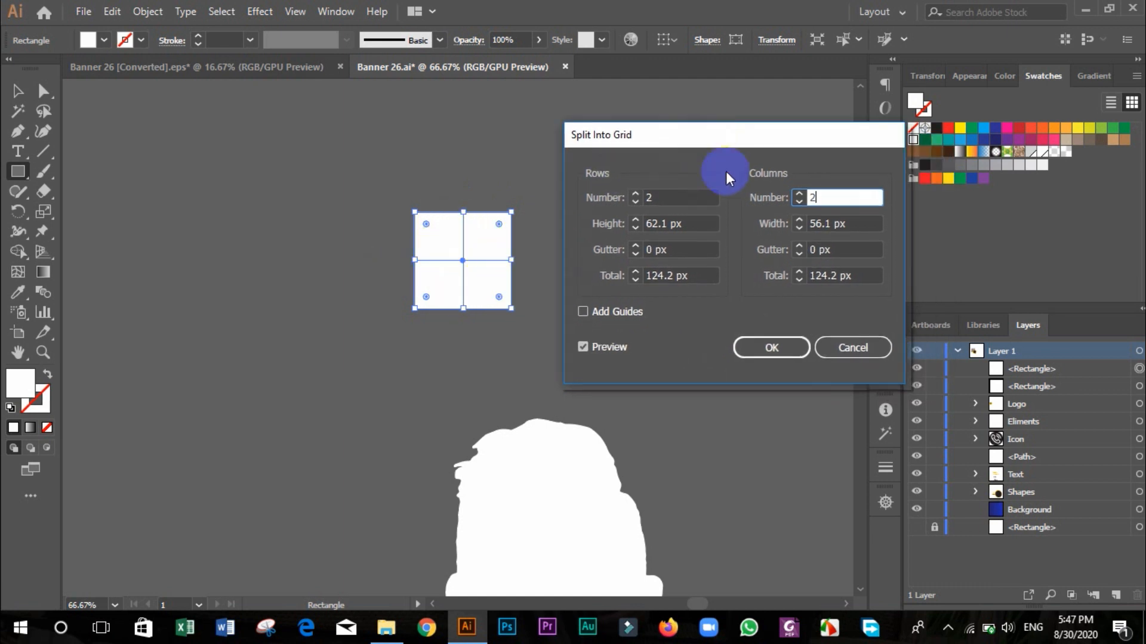
left_click(775, 347)
left_click(17, 90)
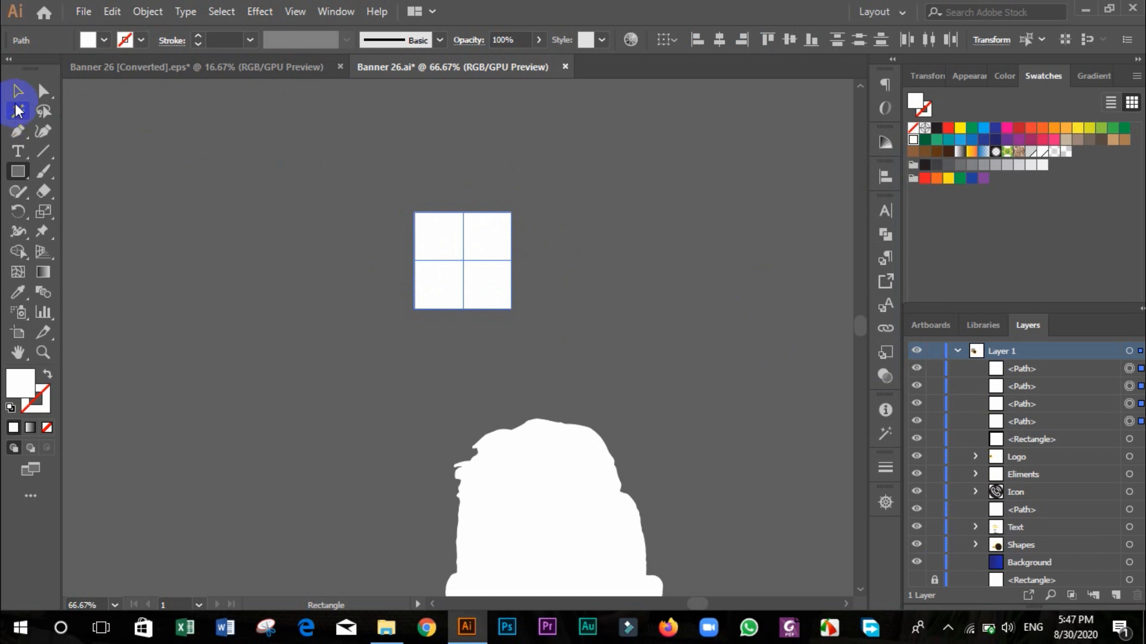
left_click(453, 165)
Pull three of the four grid cells apart to show that they are separate shapes.
scroll(492, 249, "up", 2)
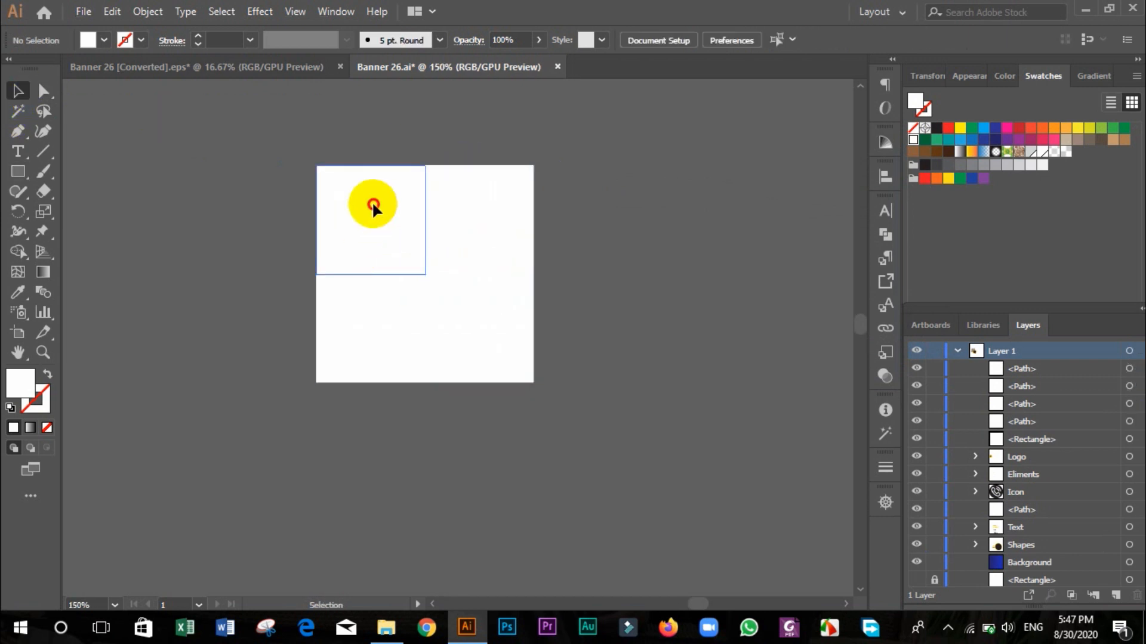
left_click_drag(373, 205, 686, 131)
left_click_drag(500, 248, 713, 249)
left_click_drag(491, 329, 770, 412)
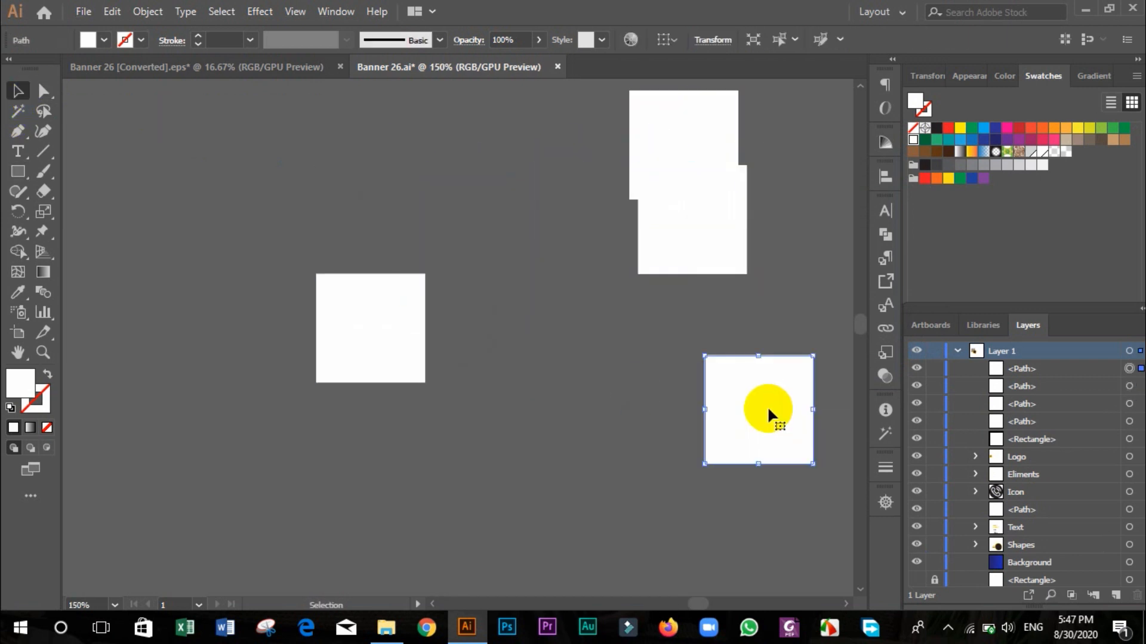
Undo the moves of the three grid cells.
key("ctrl+z")
key("ctrl+z")
key("ctrl+z")
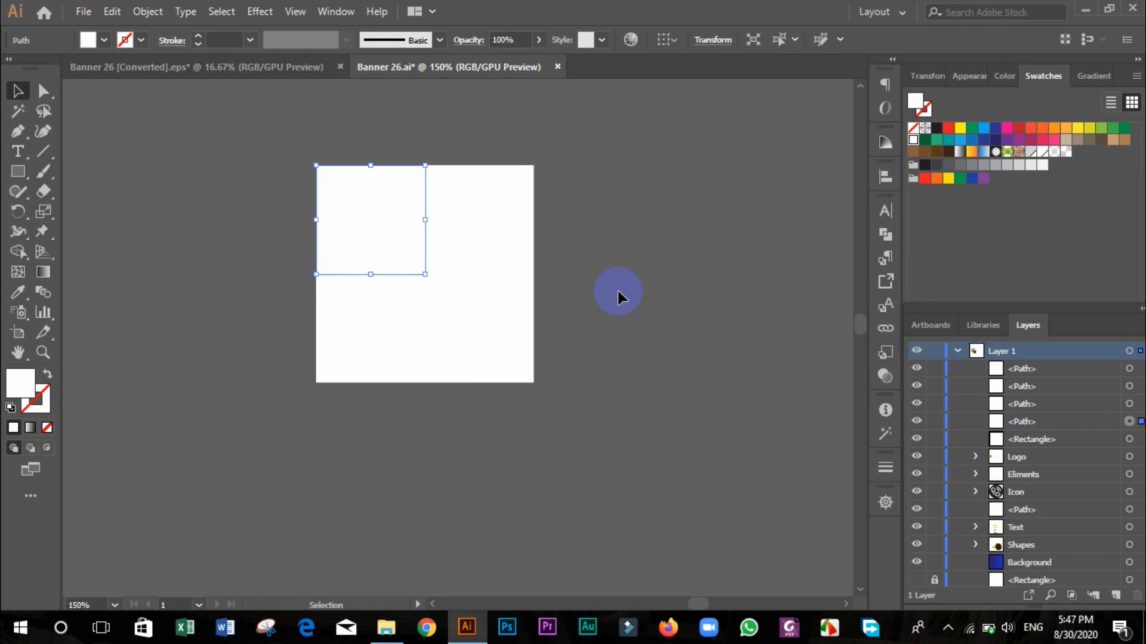
Fill the upper-left and lower-right cells of the square grid with gray, leaving the other two cells white.
scroll(609, 293, "down", 2)
left_click(460, 238, "shift")
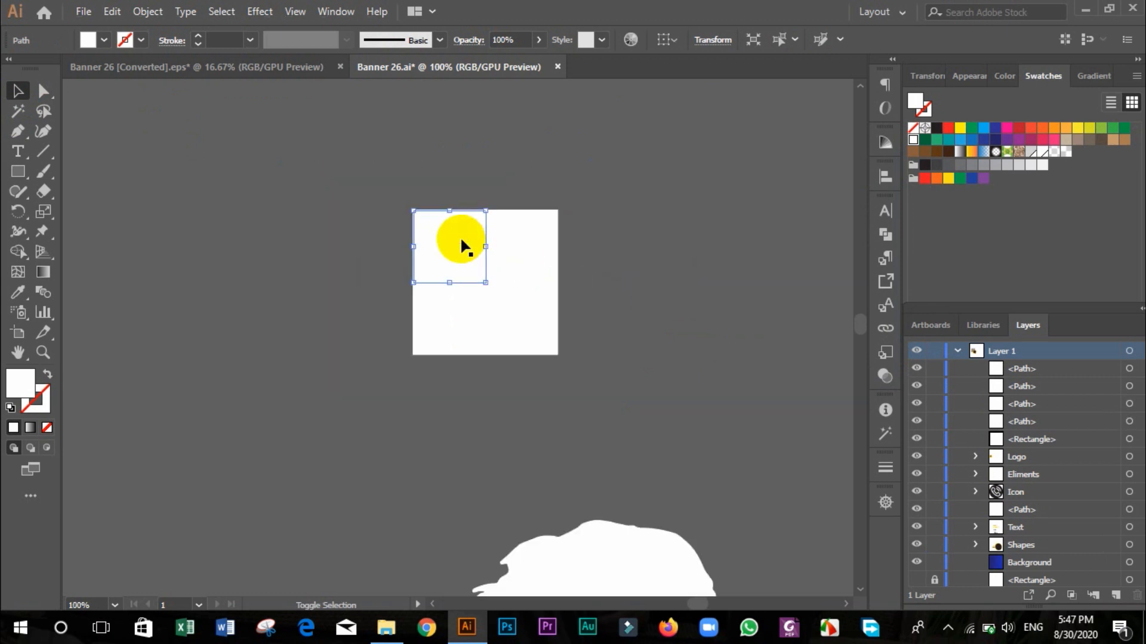
left_click(520, 326, "shift")
left_click(465, 256, "shift")
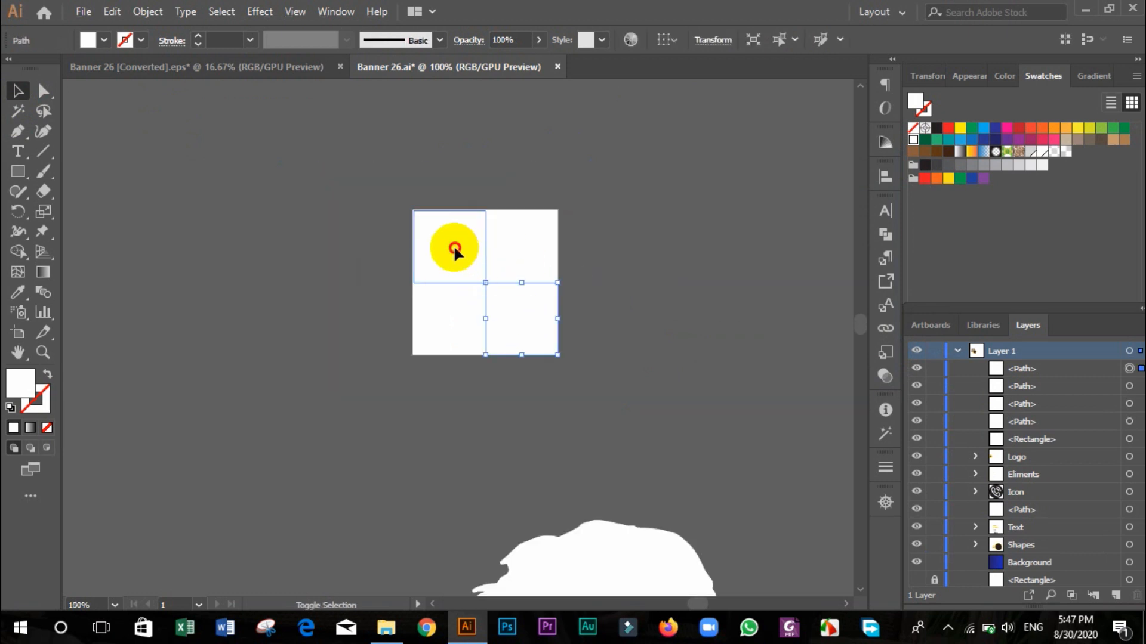
left_click_drag(454, 249, 584, 158)
key("ctrl+z")
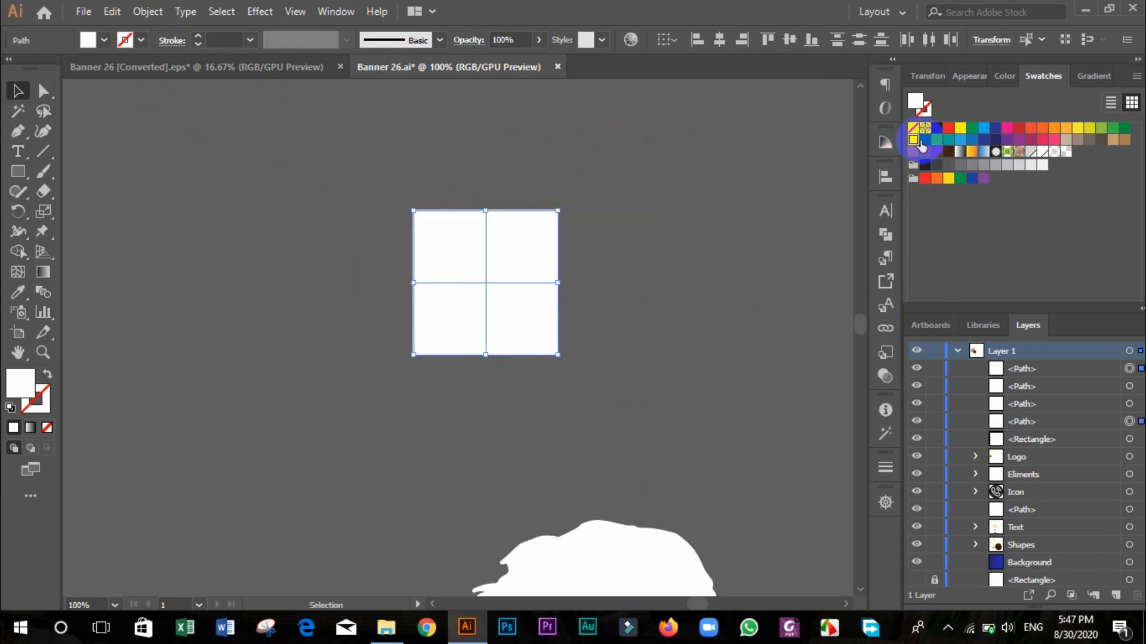
left_click(1000, 167)
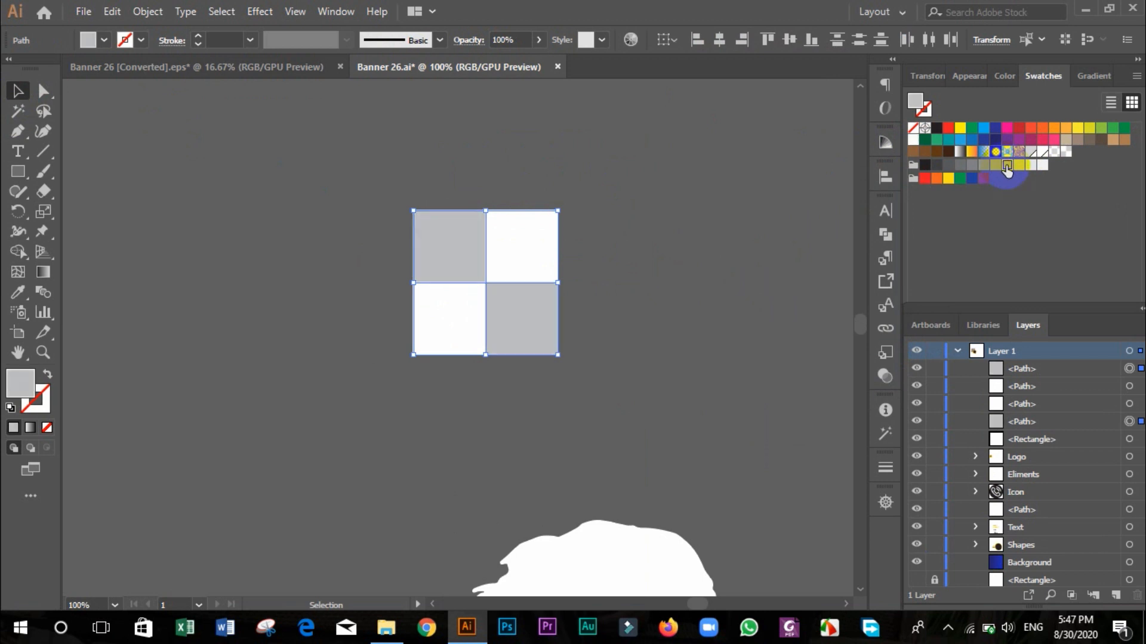
left_click(494, 156)
Group all four cells of the small checkerboard into one object.
left_click_drag(356, 174, 624, 397)
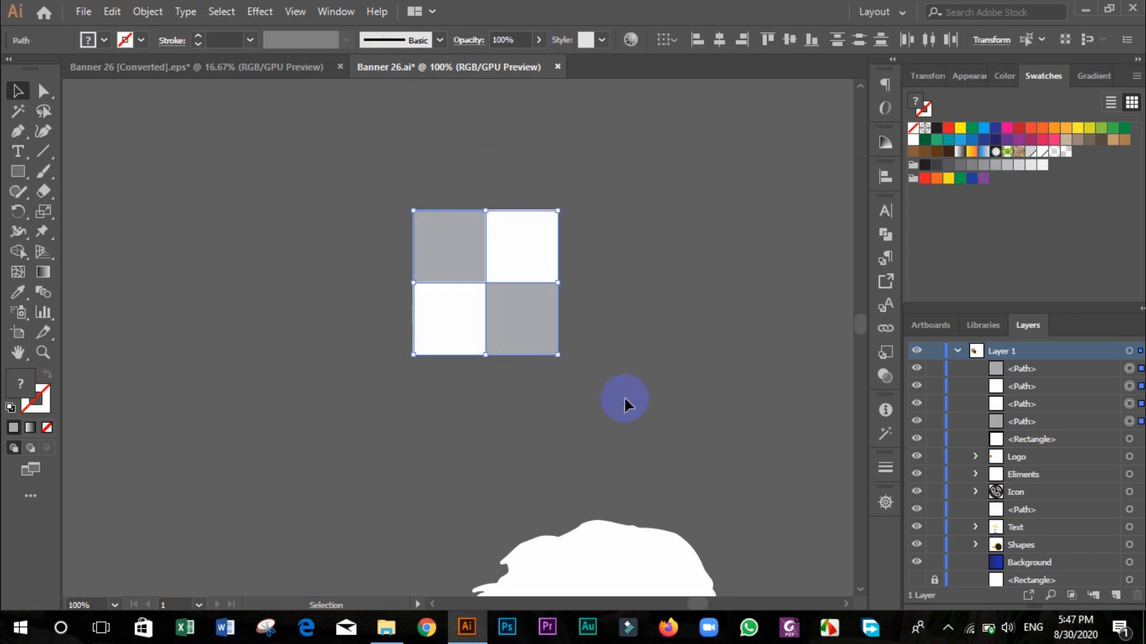
key("ctrl+g")
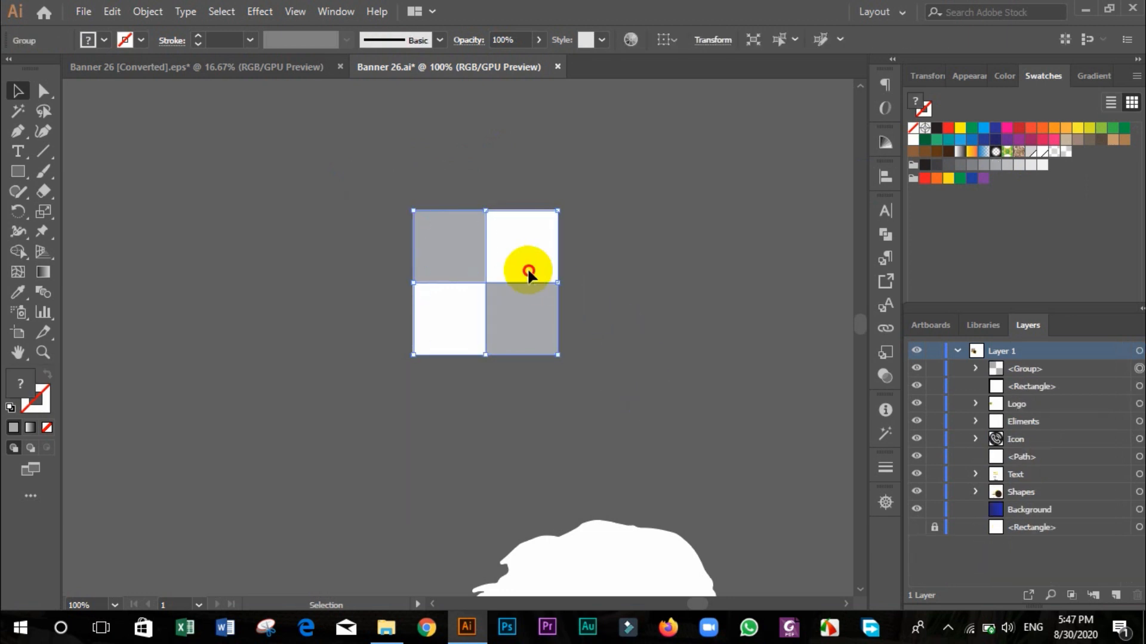
left_click(593, 234)
left_click_drag(521, 248, 416, 214)
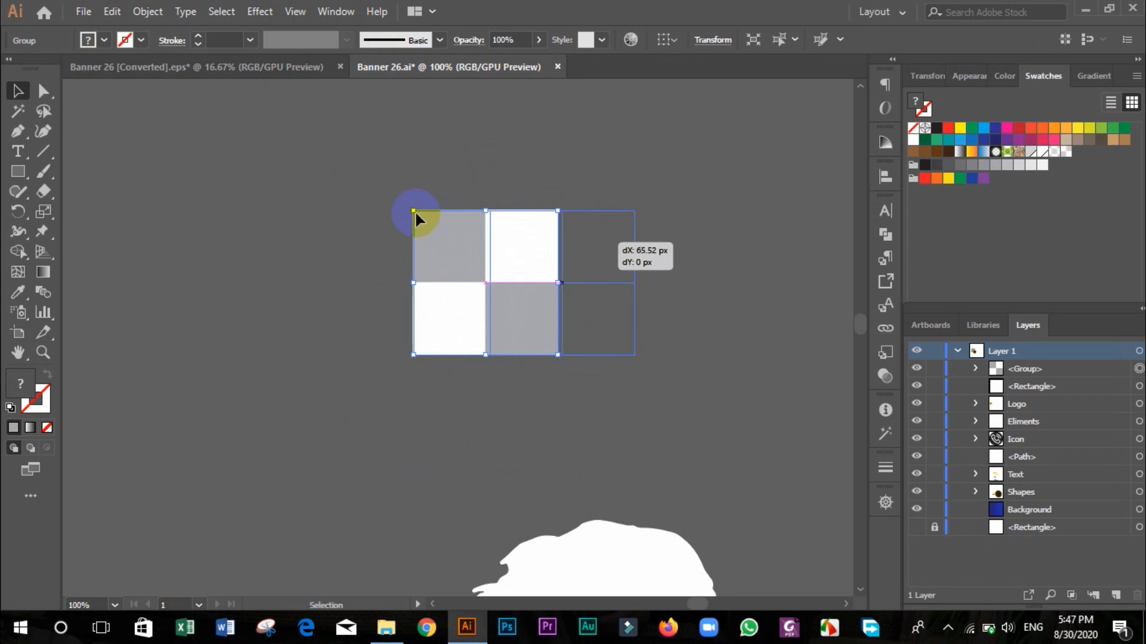
scroll(416, 212, "down", 2)
scroll(484, 231, "down", 2)
scroll(492, 228, "down", 2)
left_click(590, 234)
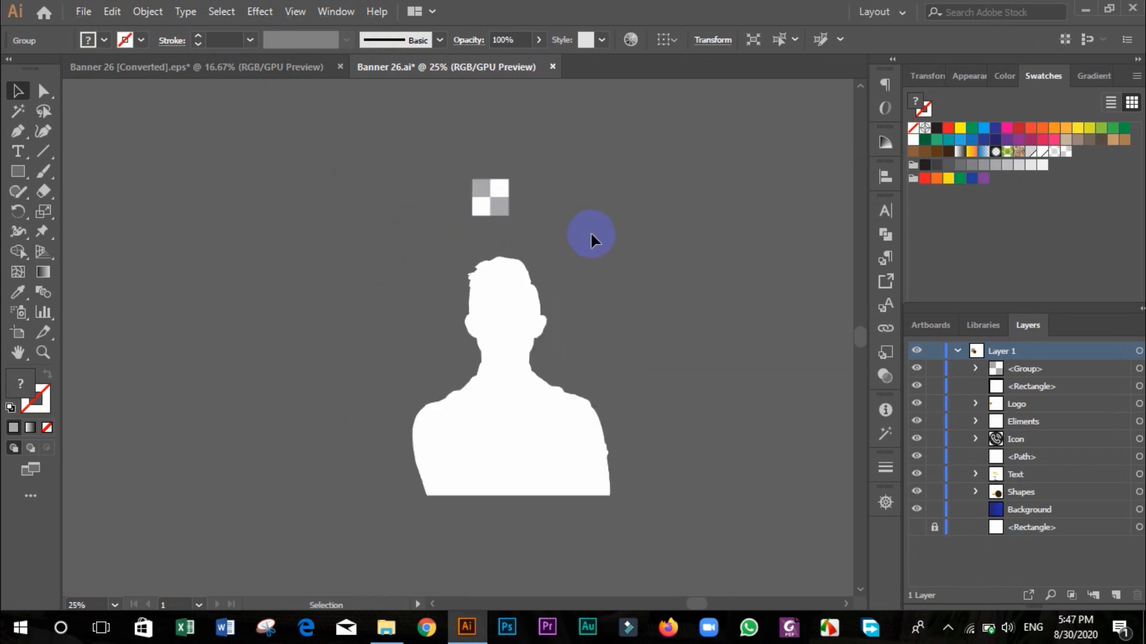
Enlarge the checkerboard group slightly and add it to the swatches as a new pattern.
left_click(501, 203)
left_click_drag(509, 216, 991, 131)
left_click(574, 210)
left_click(509, 194)
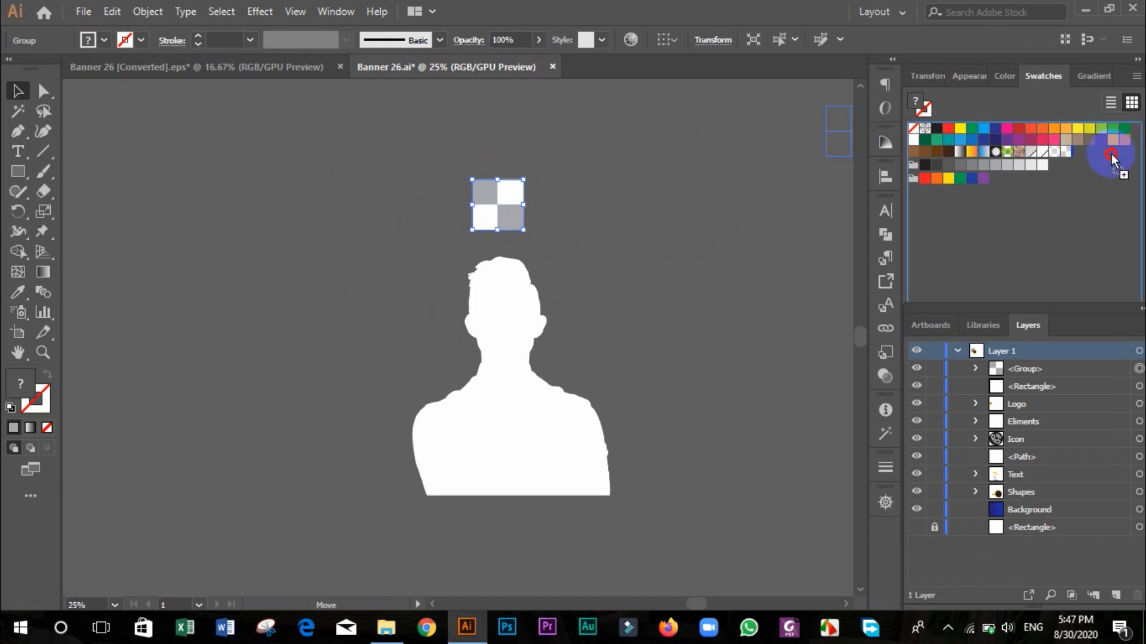
left_click_drag(1083, 149, 1081, 148)
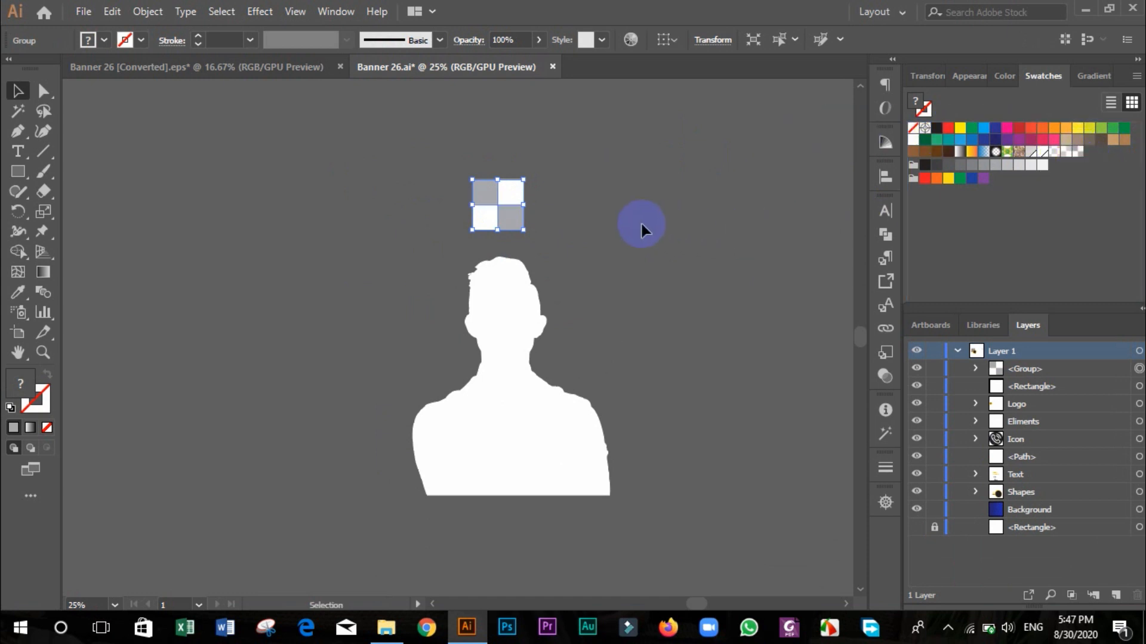
Fill the man's silhouette with the newly added checkerboard pattern swatch.
scroll(536, 294, "down", 2)
left_click(492, 271)
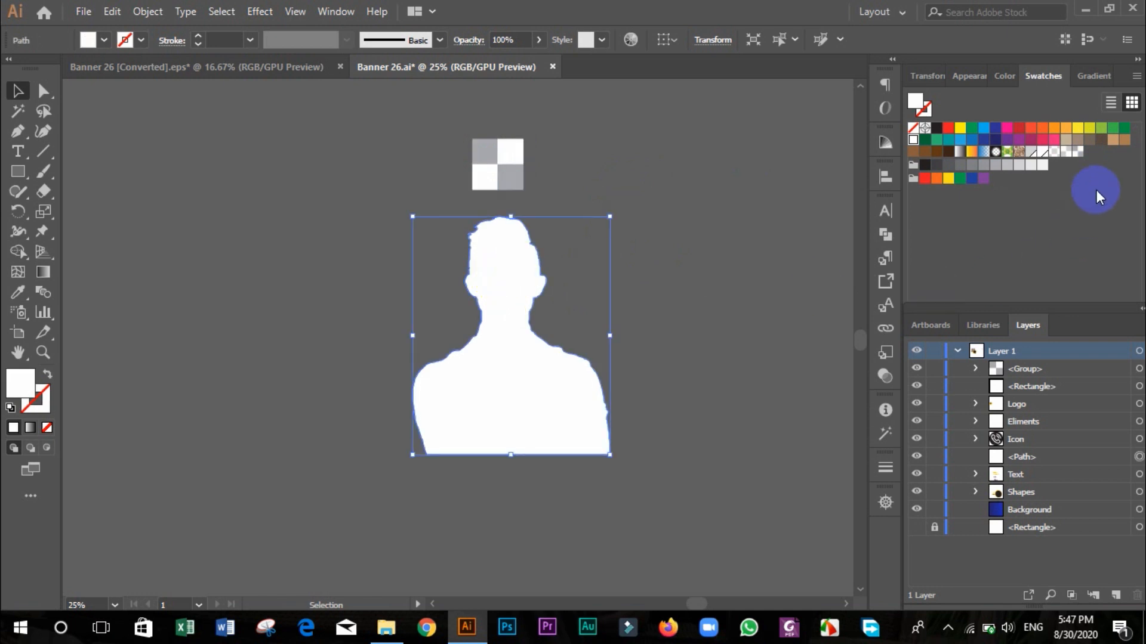
left_click(1078, 152)
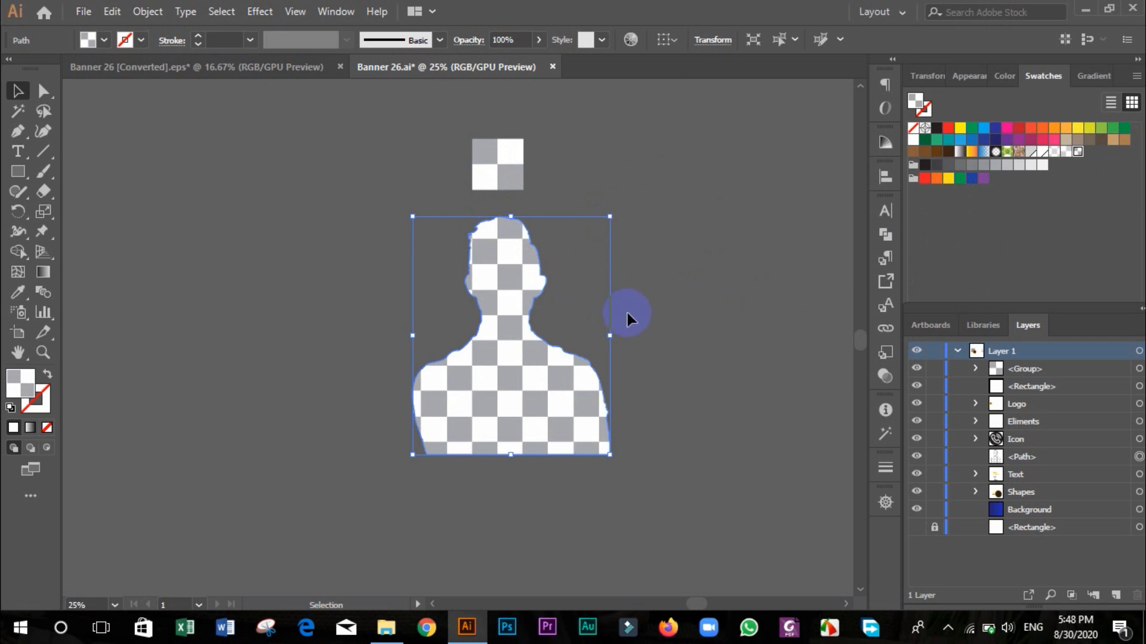
Undo the silhouette's pattern fill and the addition of the checkerboard swatch.
key("ctrl+z")
key("ctrl+z")
key("ctrl+z")
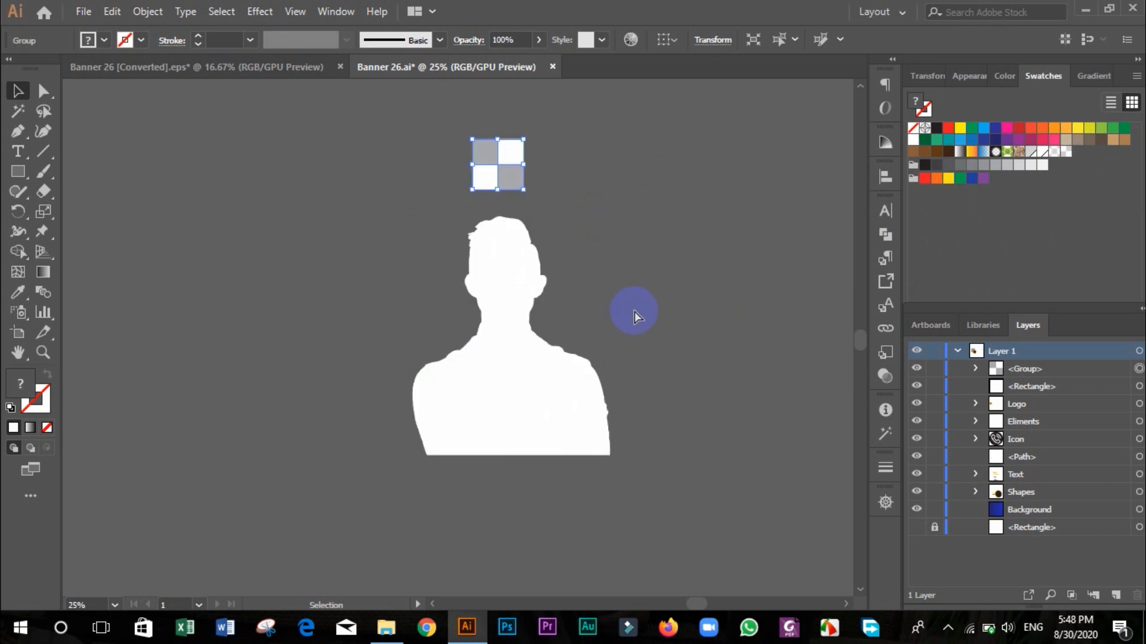
Scale the checkerboard group down to less than half its size and add it to the swatches as a new pattern.
left_click(506, 157, "shift")
left_click(510, 181, "shift")
left_click_drag(498, 184, 1079, 163)
left_click(535, 146)
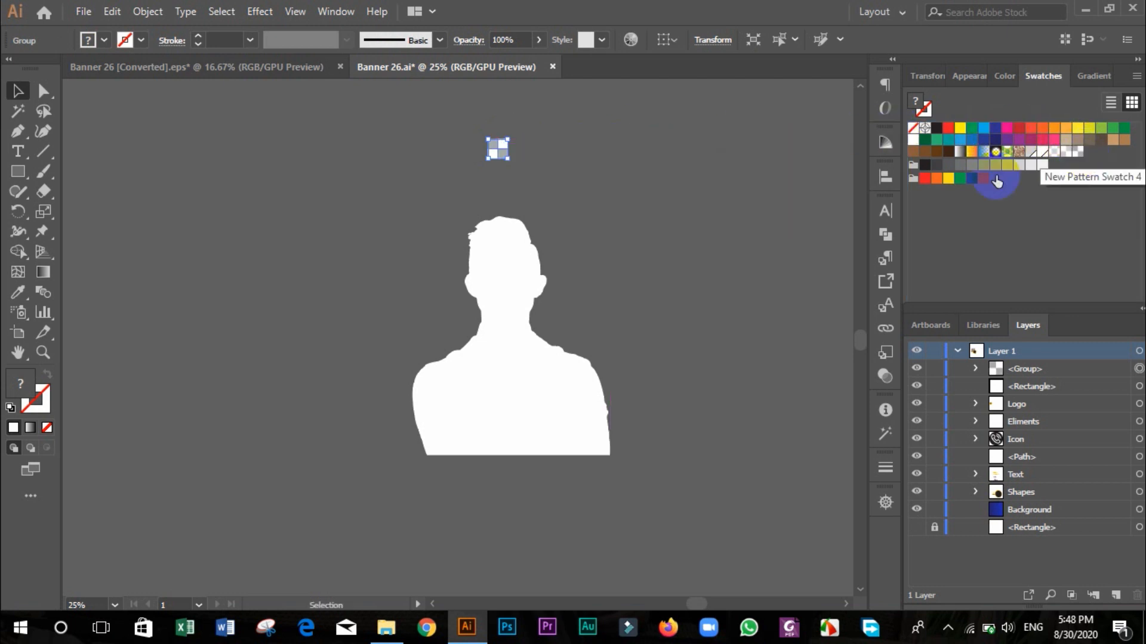
Fill the white silhouette with the finer checkerboard pattern swatch and deselect it.
left_click(502, 284)
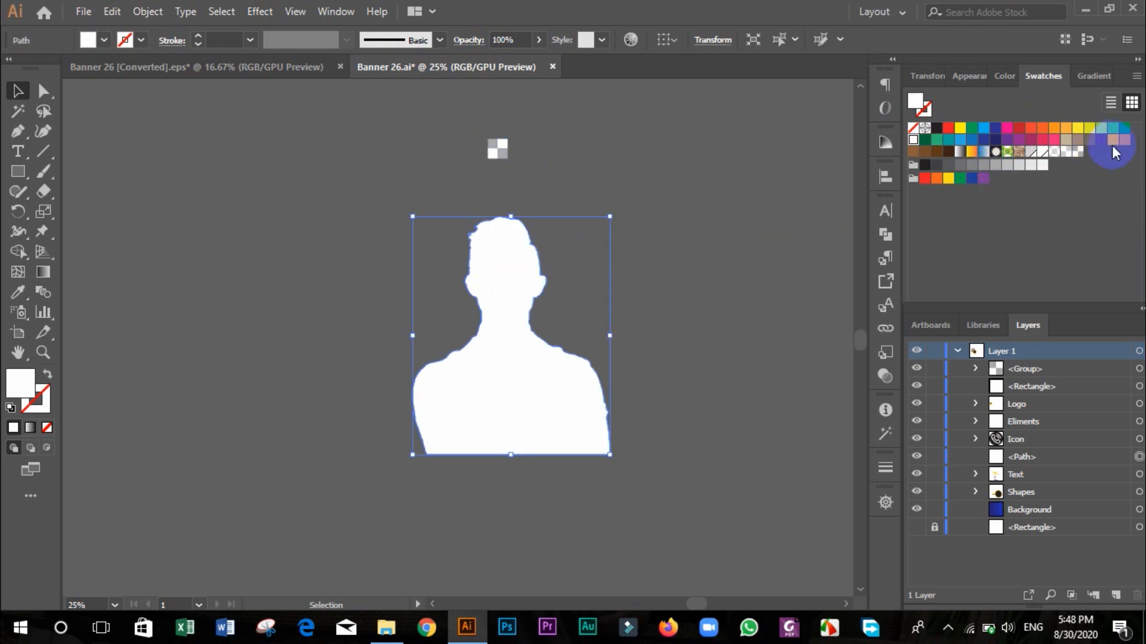
left_click(1077, 152)
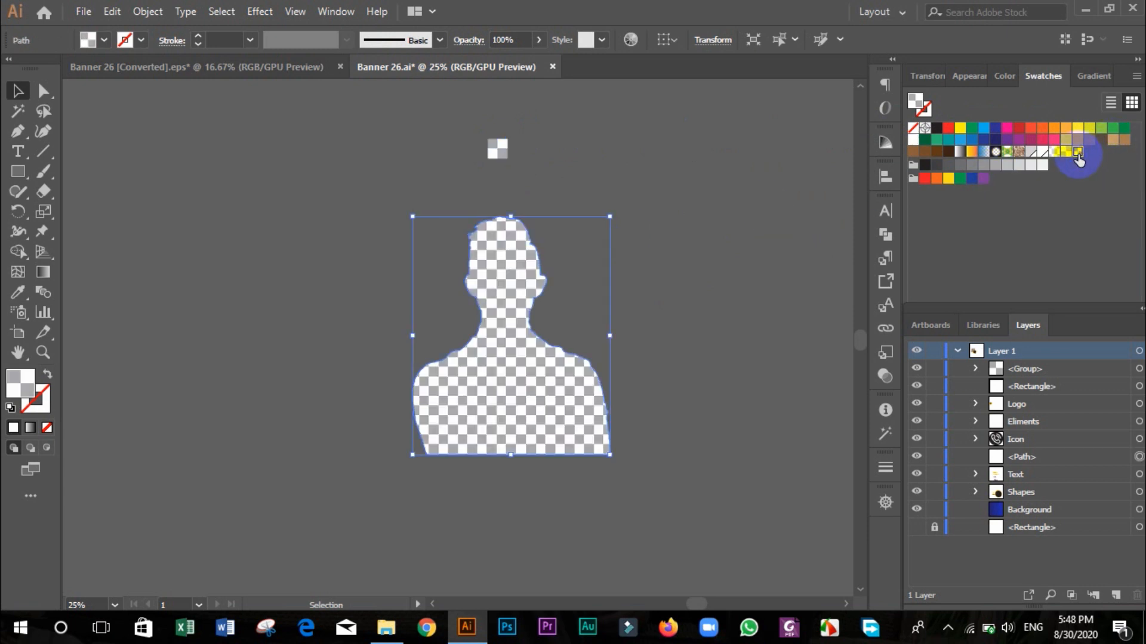
left_click(633, 207)
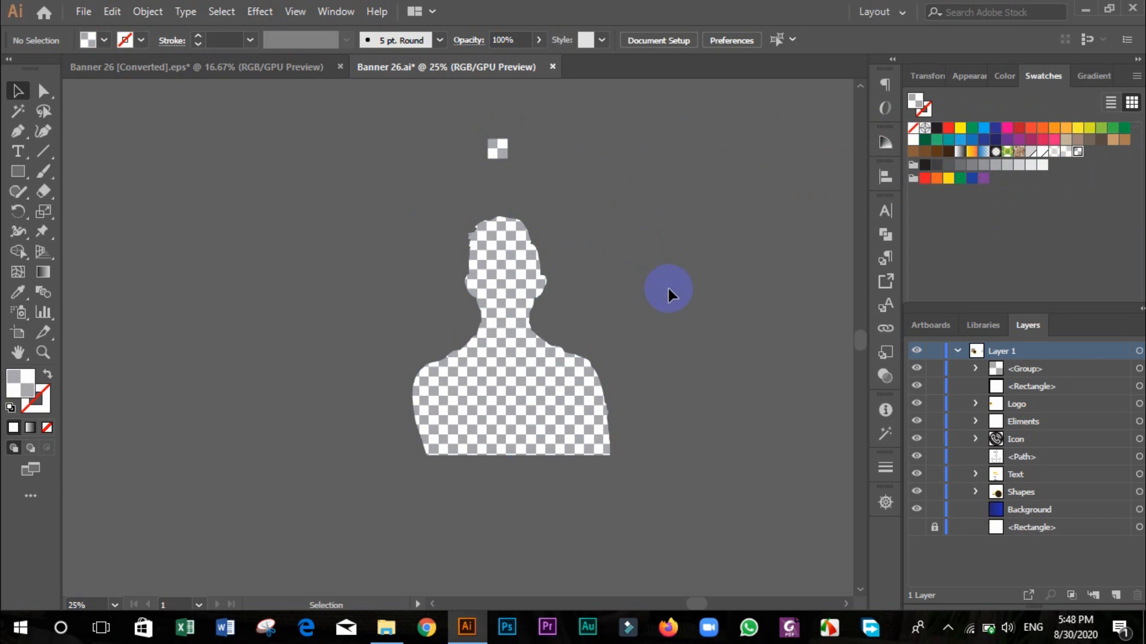
Move the checkerboard silhouette onto the banner, over the dark circle with the yellow ring.
scroll(669, 293, "down", 2)
scroll(656, 331, "up", 1)
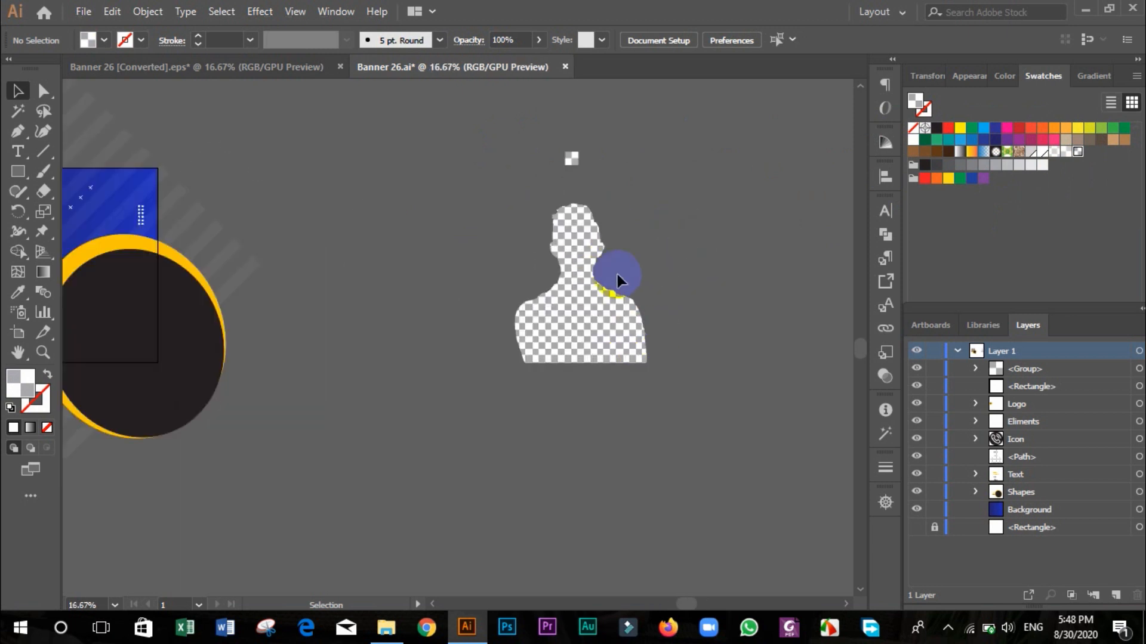
scroll(627, 278, "down", 1)
left_click_drag(608, 295, 249, 294)
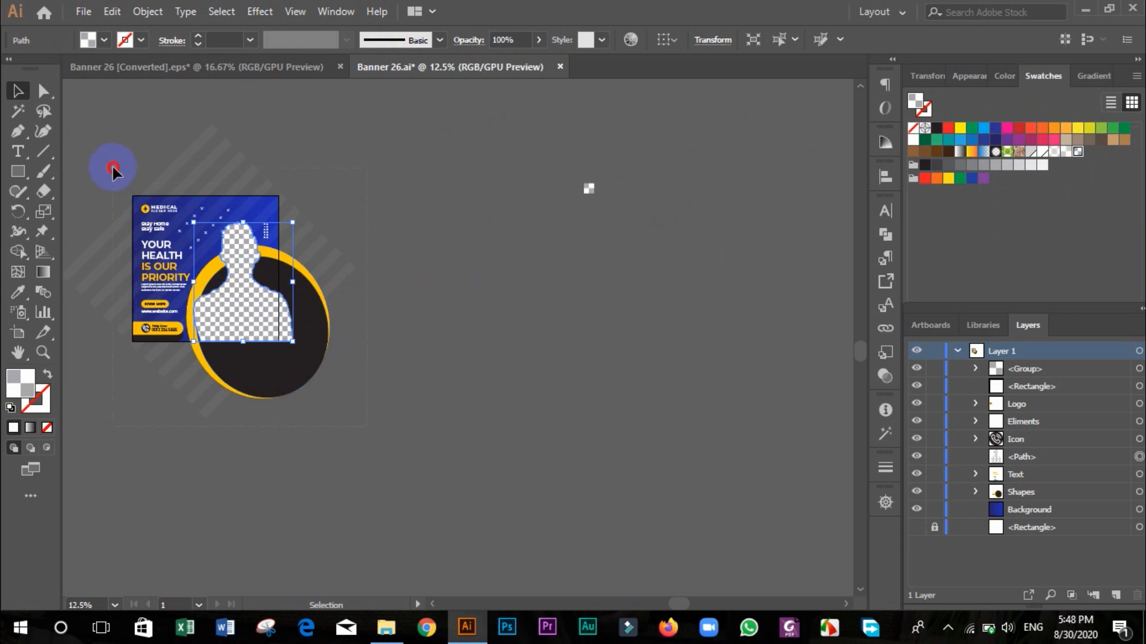
Select all the banner artwork with the silhouette and make a clipping mask from the banner's square frame.
left_click_drag(112, 165, 188, 226)
right_click(187, 225)
left_click(284, 347)
left_click(487, 301)
scroll(536, 294, "down", 1)
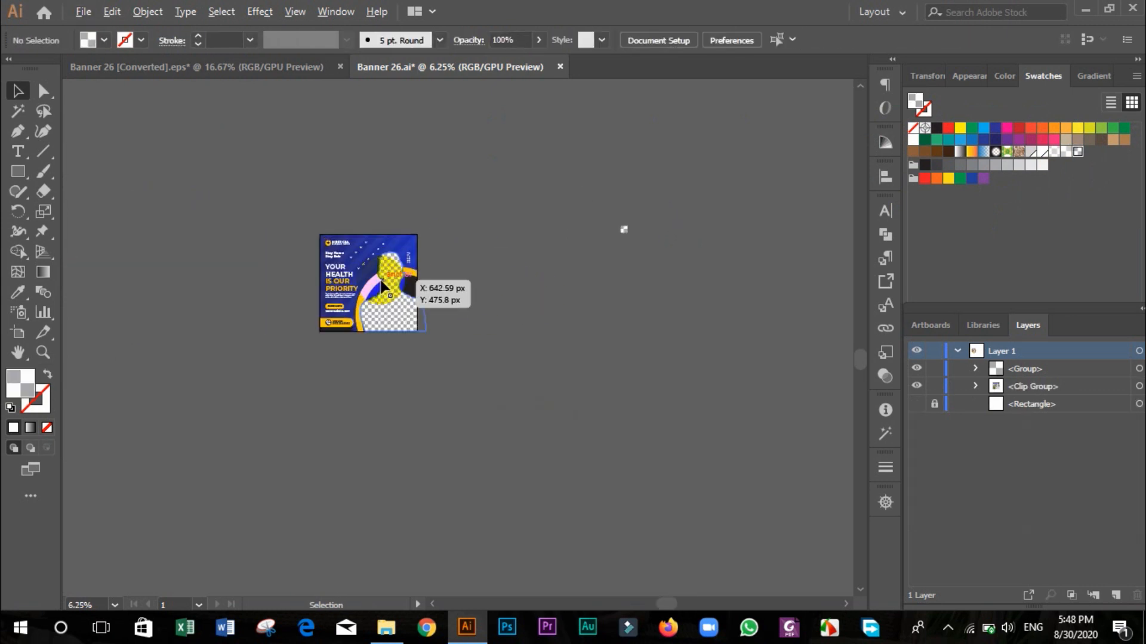
scroll(384, 287, "up", 2)
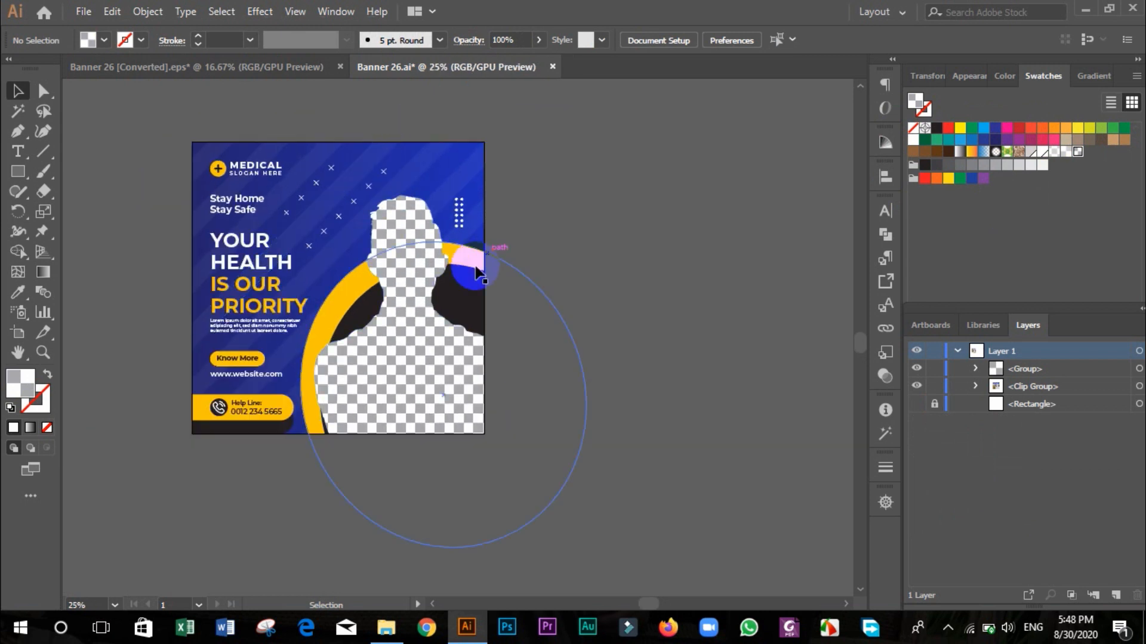
scroll(500, 263, "down", 1)
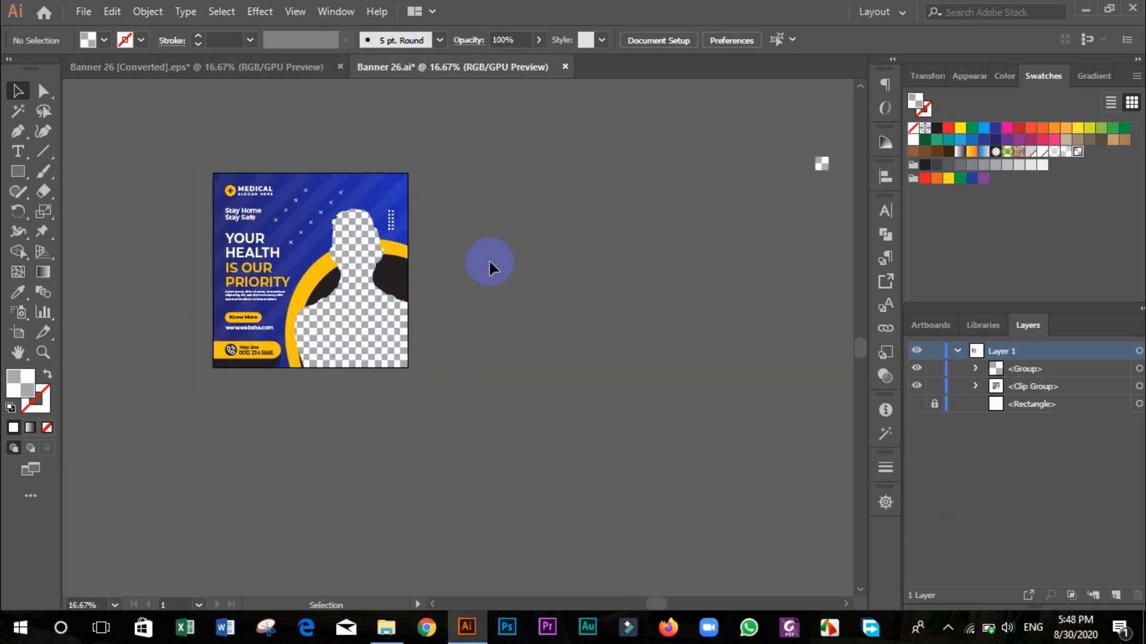
Release the banner's clipping mask and move the silhouette back to the empty space beside the banner.
left_click(363, 283)
right_click(356, 289)
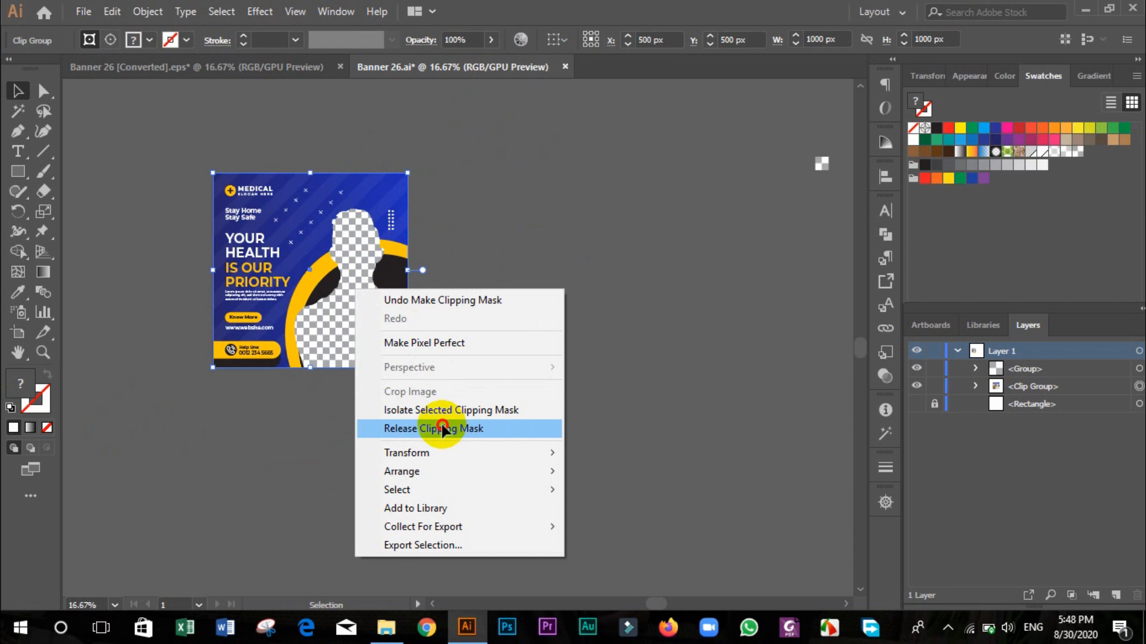
left_click(442, 428)
left_click(593, 263)
left_click_drag(363, 292, 638, 307)
left_click(758, 243)
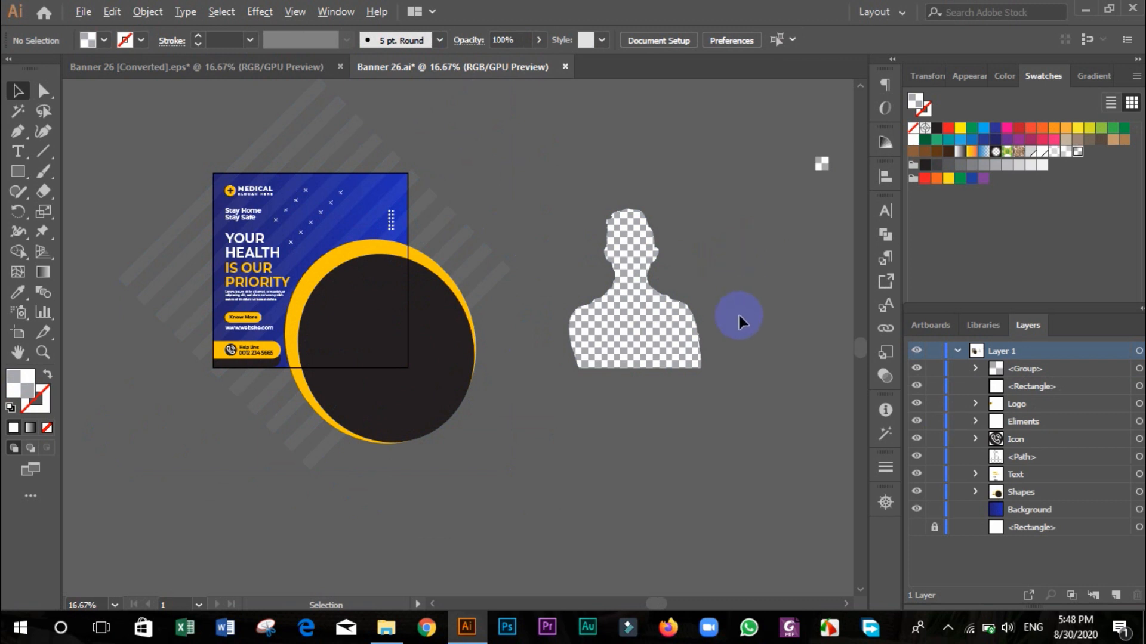
Expand the silhouette's checkerboard pattern fill into regular vector shapes.
scroll(737, 313, "up", 1)
left_click(511, 169)
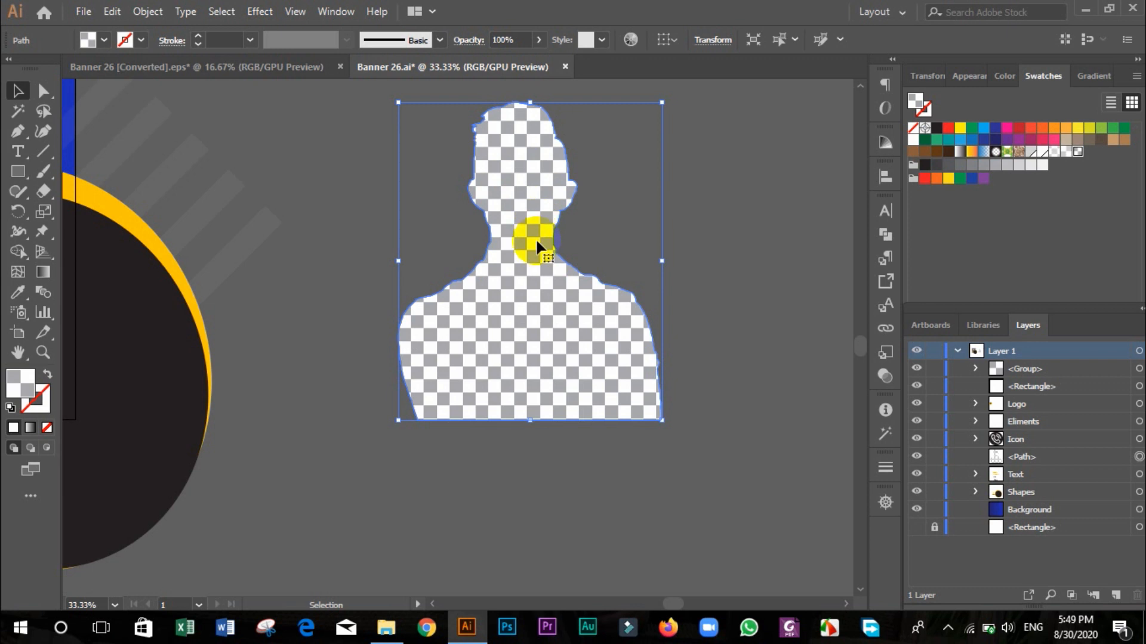
scroll(520, 192, "up", 2)
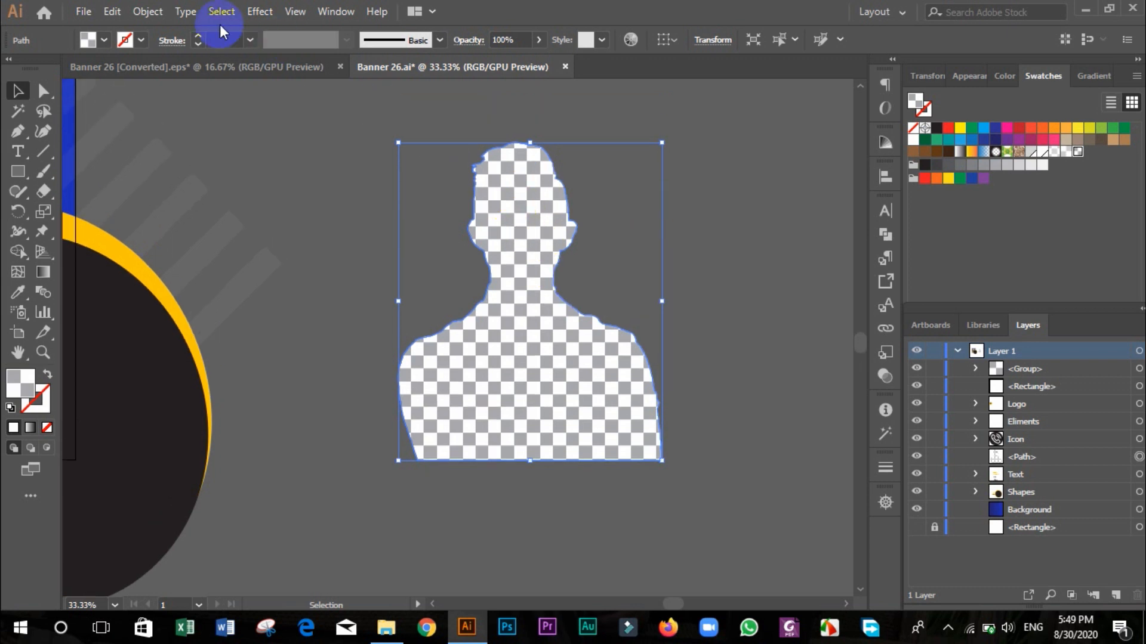
left_click(148, 11)
left_click(261, 188)
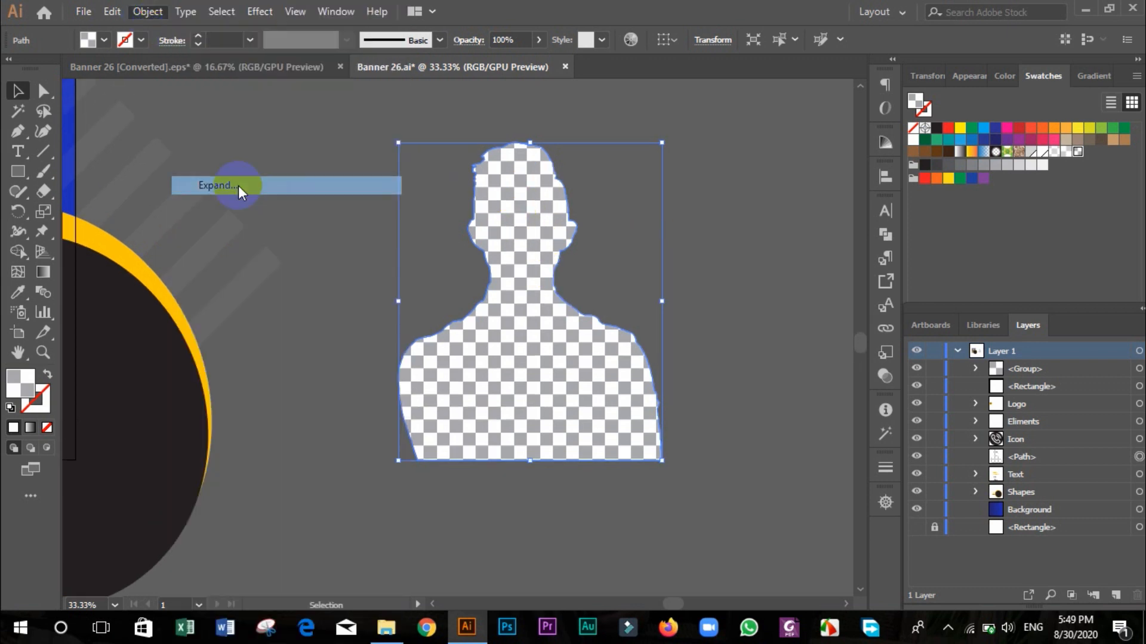
left_click(533, 414)
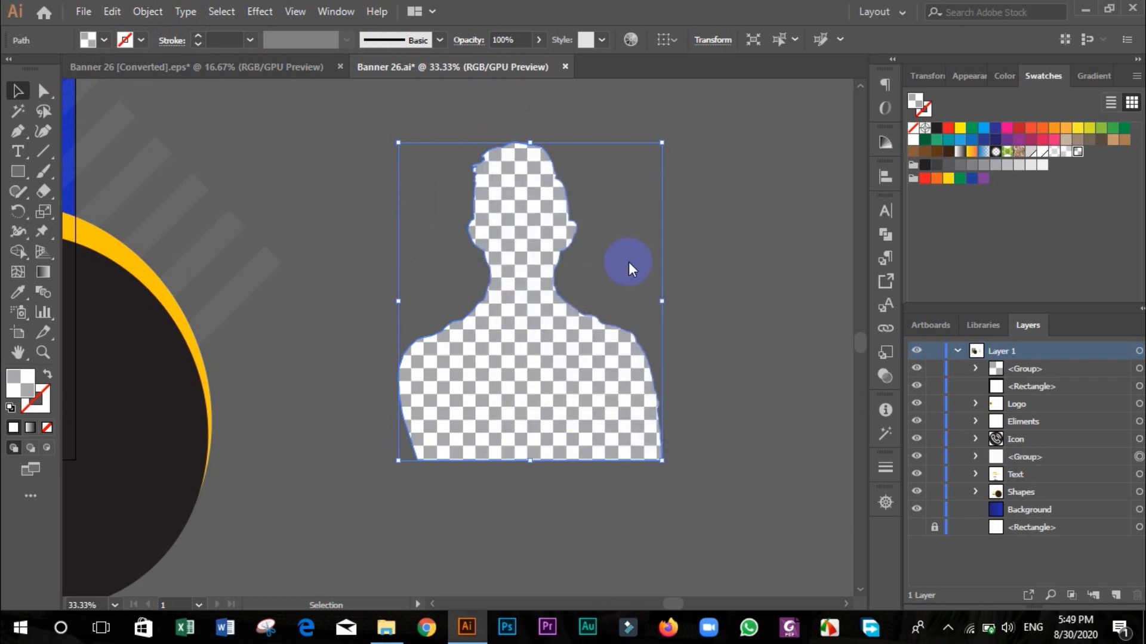
Place the expanded silhouette on the banner, over the dark circle with the yellow ring.
key("ctrl+1")
scroll(571, 204, "down", 3)
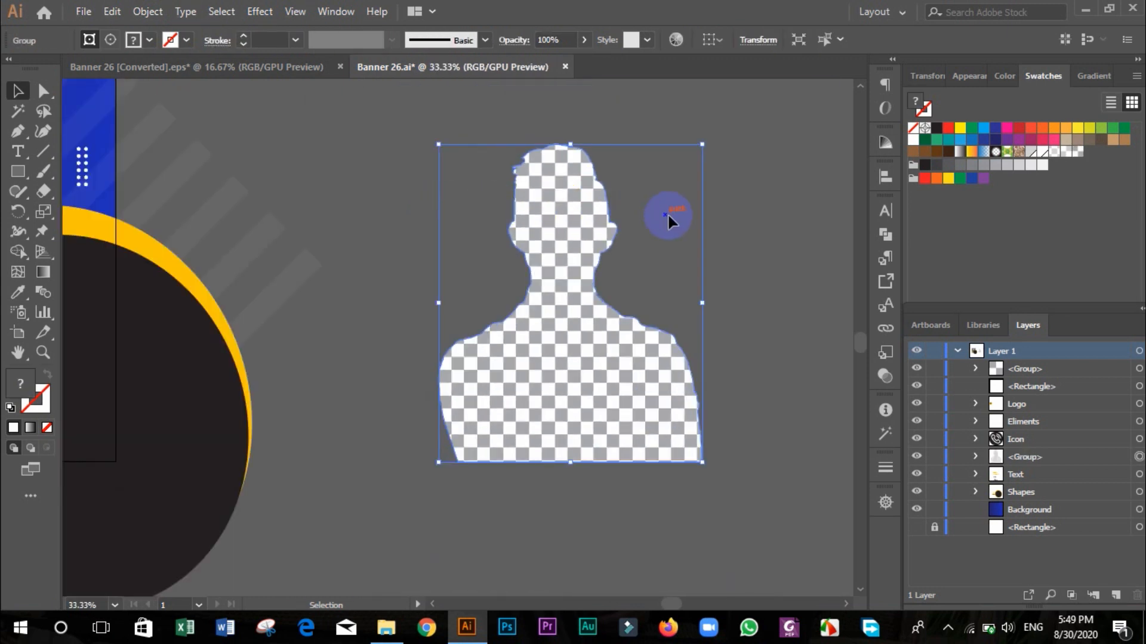
scroll(668, 216, "down", 3)
left_click_drag(633, 248, 423, 255)
Select all the banner artwork with the expanded silhouette and clip it to the banner's square frame.
left_click_drag(308, 166, 386, 223)
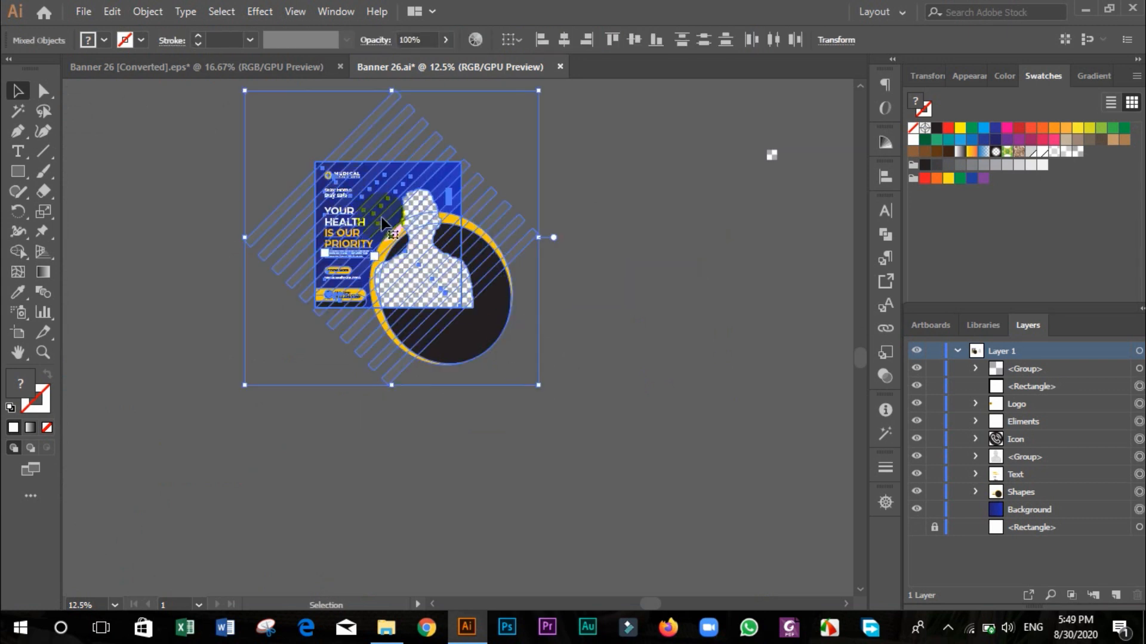
right_click(382, 218)
left_click(467, 334)
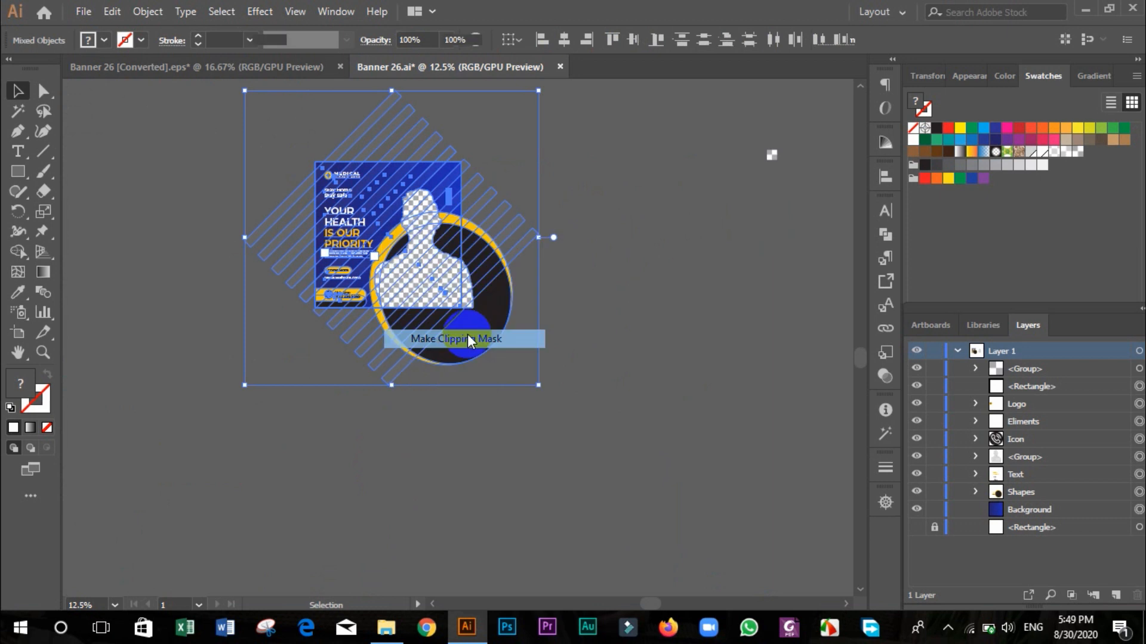
left_click(614, 295)
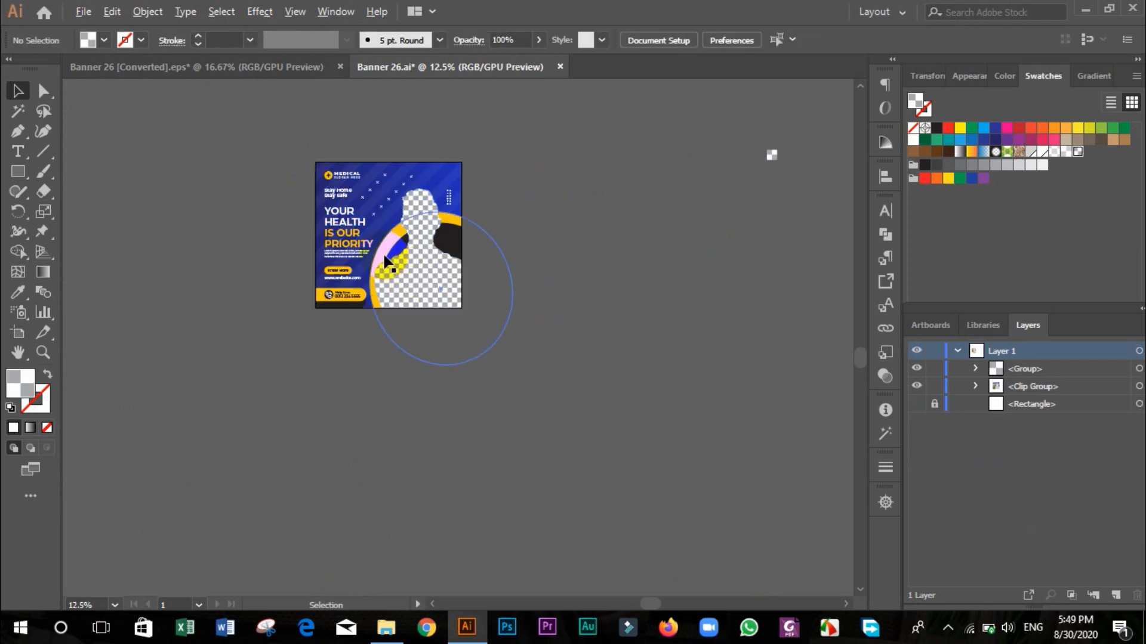
scroll(383, 256, "up", 2)
left_click(454, 179)
left_click(574, 192)
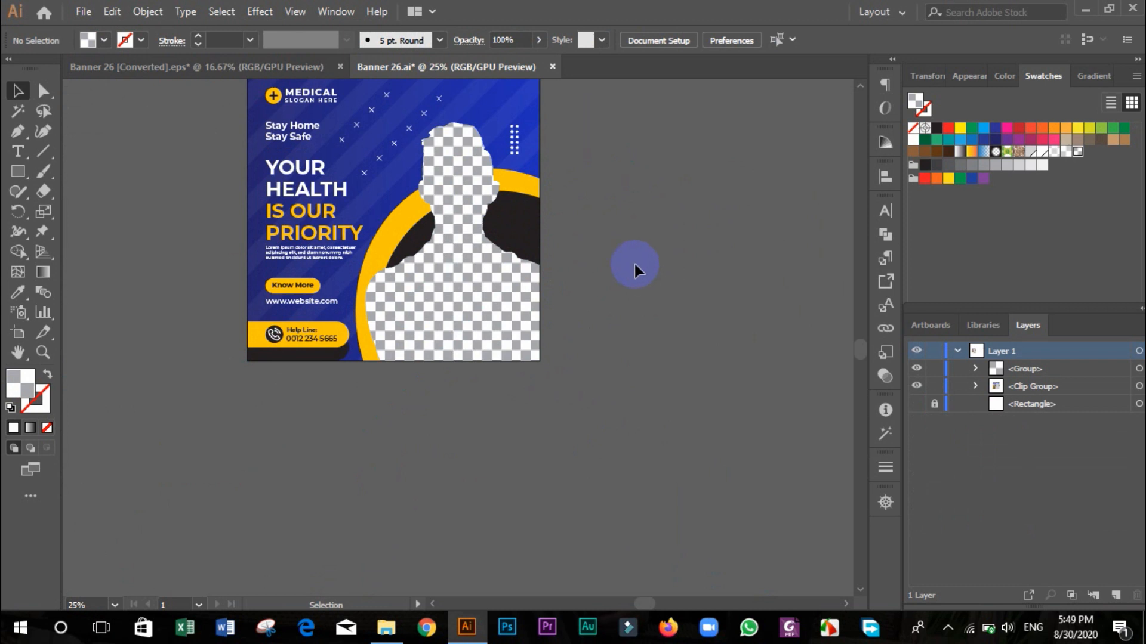
Look through the list of user-defined swatch libraries that are already saved.
scroll(634, 261, "up", 3)
scroll(653, 276, "right", 5)
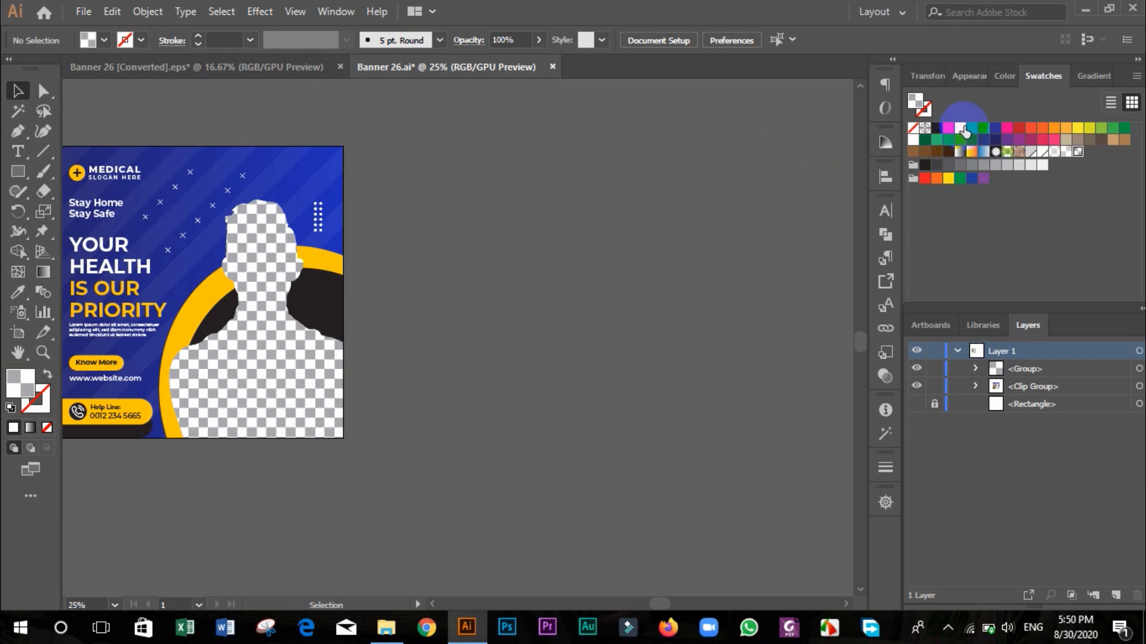
left_click(1136, 76)
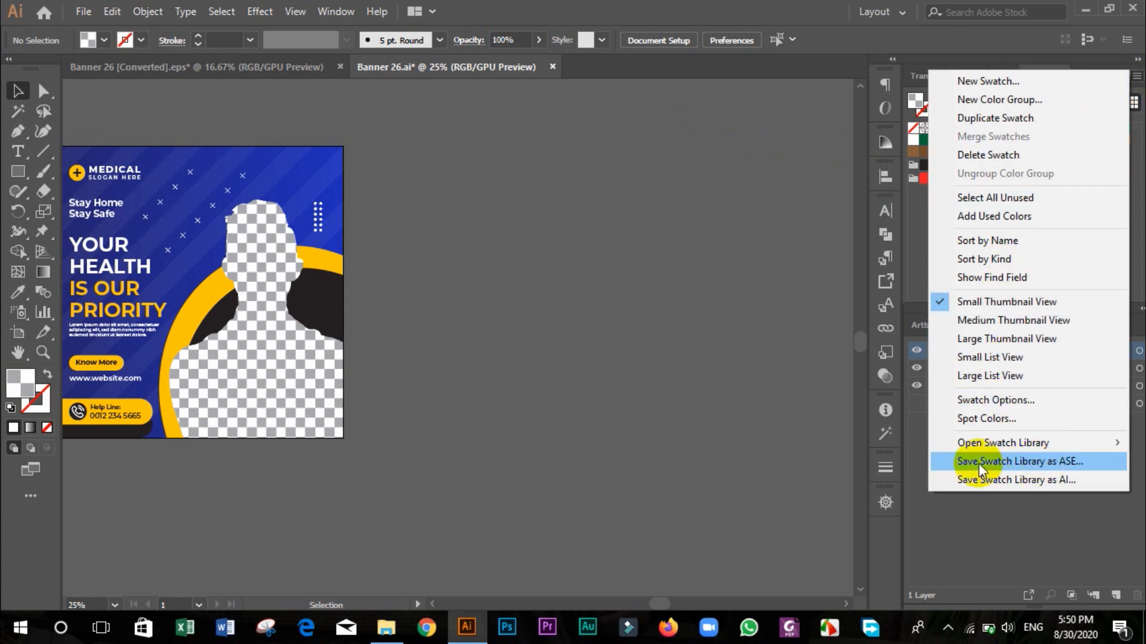
mouse_move(983, 446)
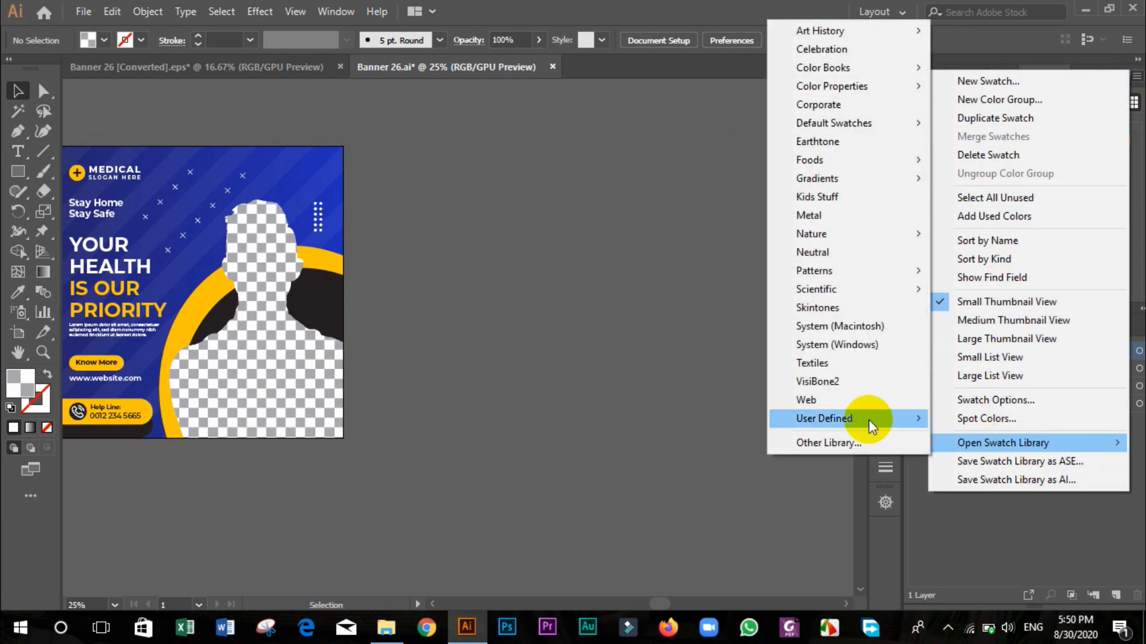
mouse_move(869, 420)
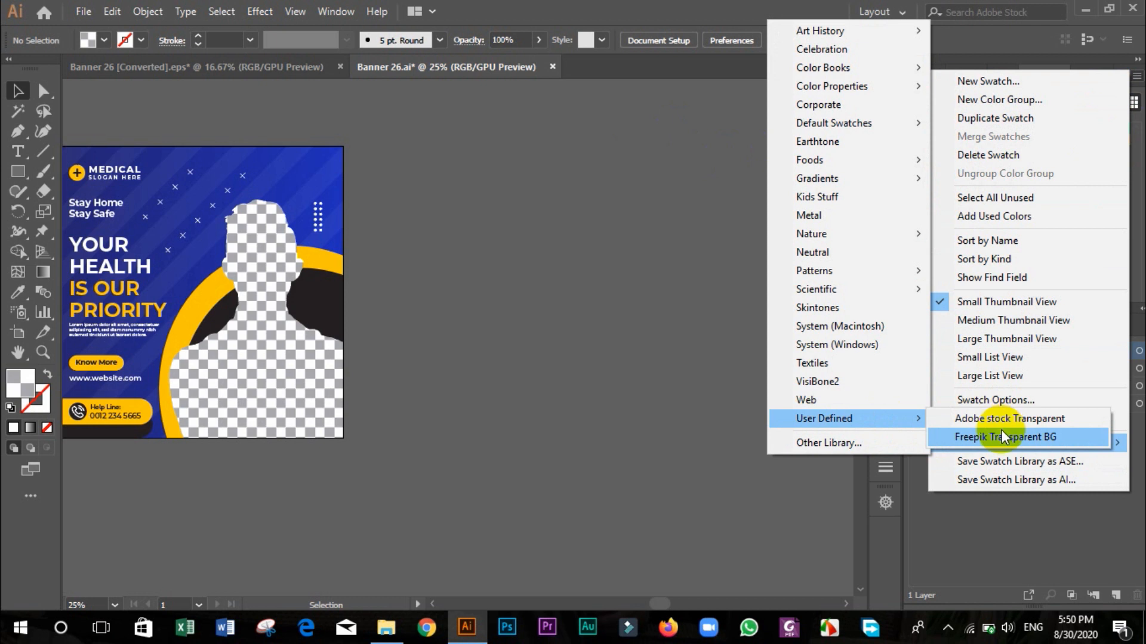
left_click(557, 257)
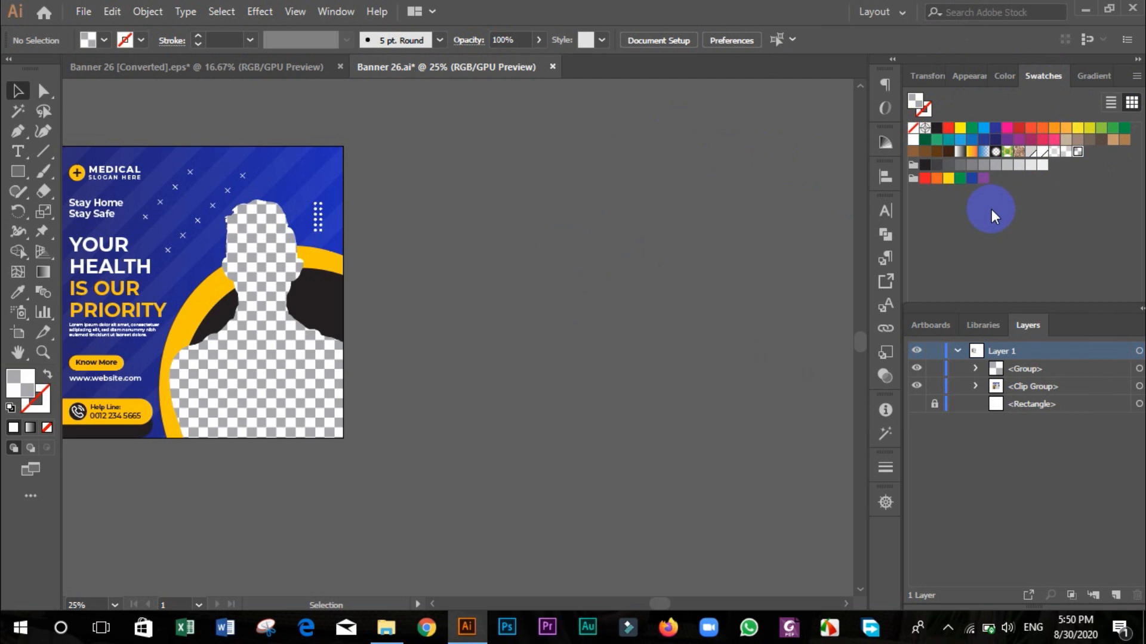
Save the current swatches as an AI swatch library named normal.ai in the default Swatches folder.
left_click(1137, 78)
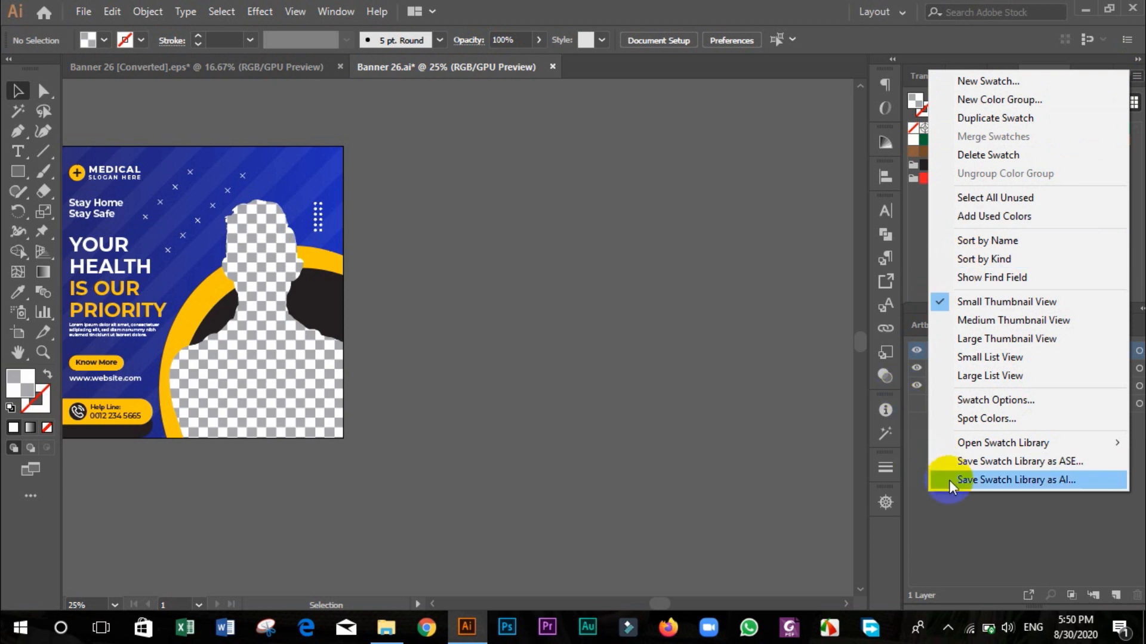
left_click(1051, 486)
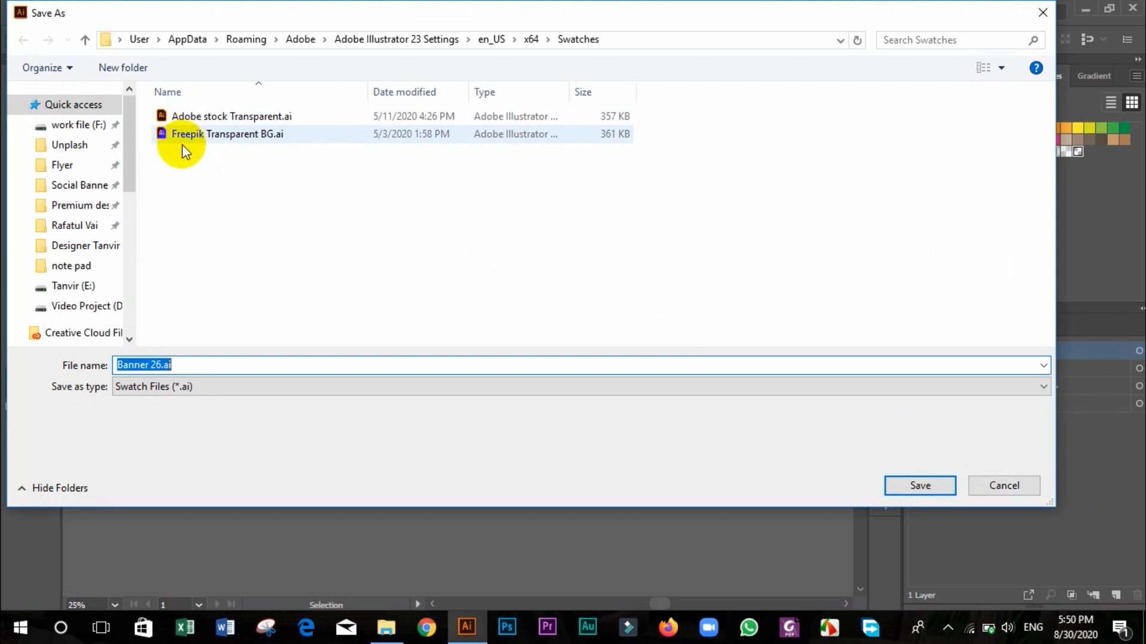
left_click_drag(159, 365, 114, 365)
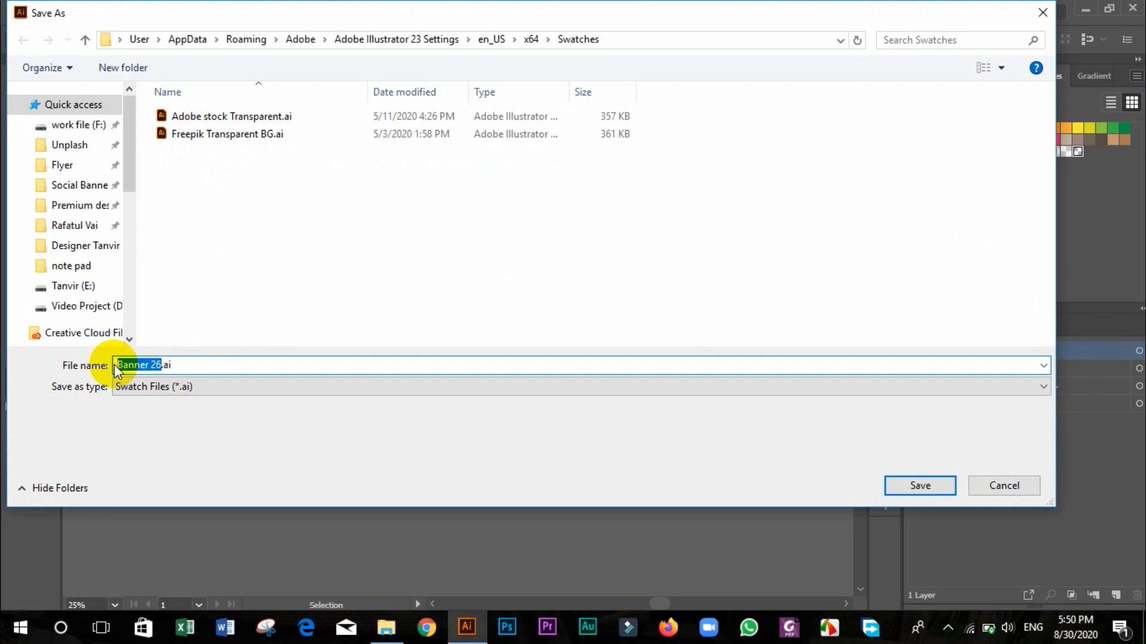
type("normal")
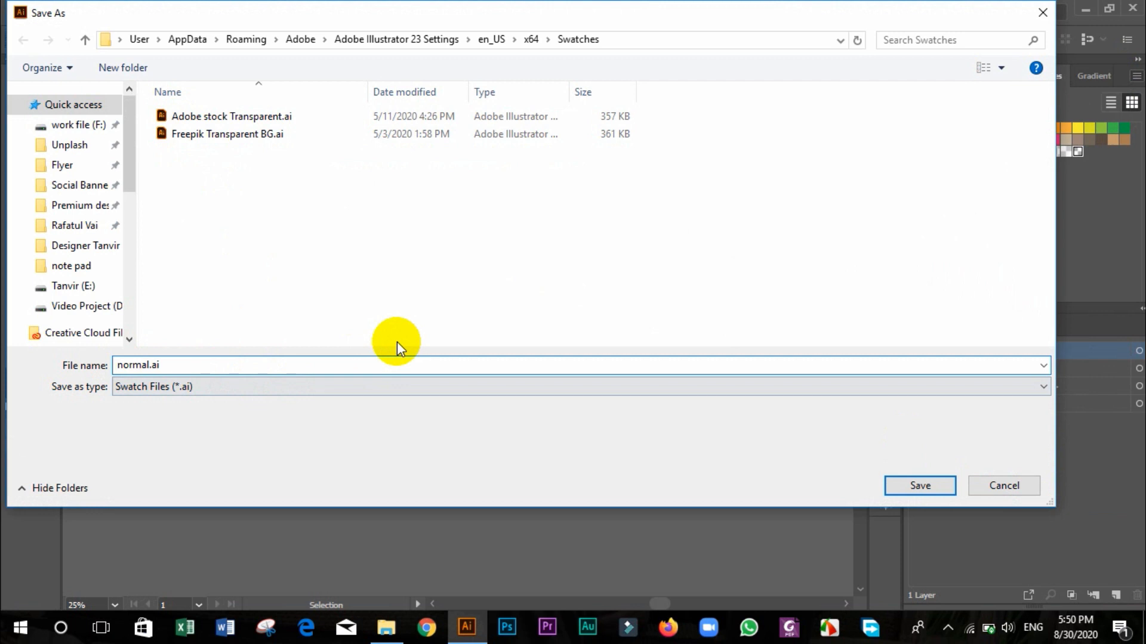
left_click(909, 483)
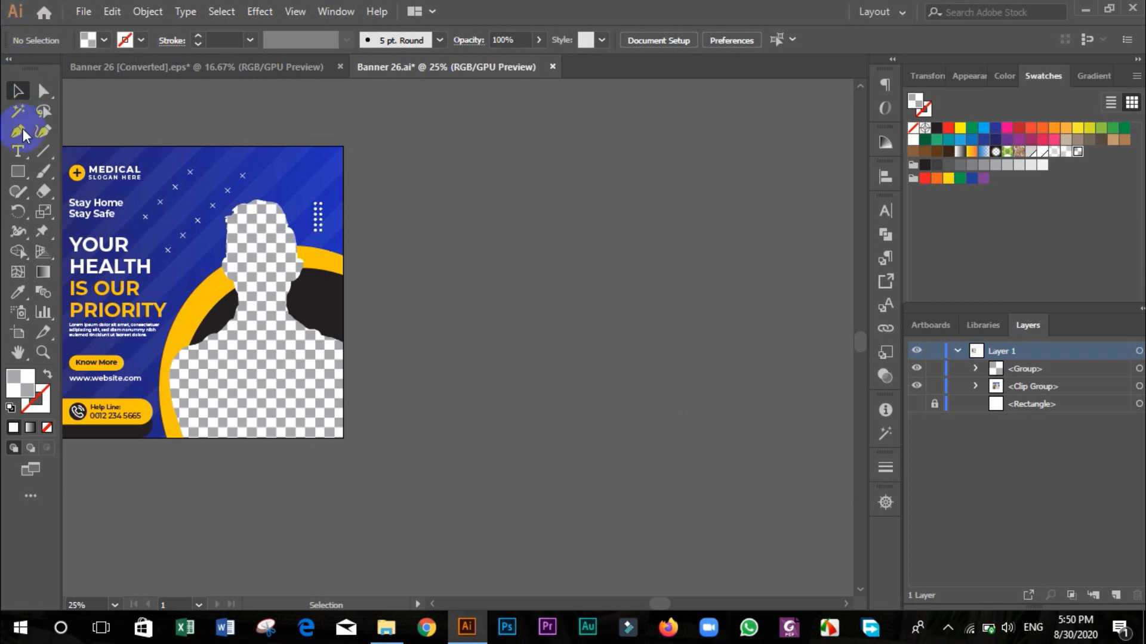
Draw a rectangle in the empty space between the banner and the small checker tile, fill it bright blue, and keep it selected.
scroll(225, 232, "down", 1)
left_click(18, 171)
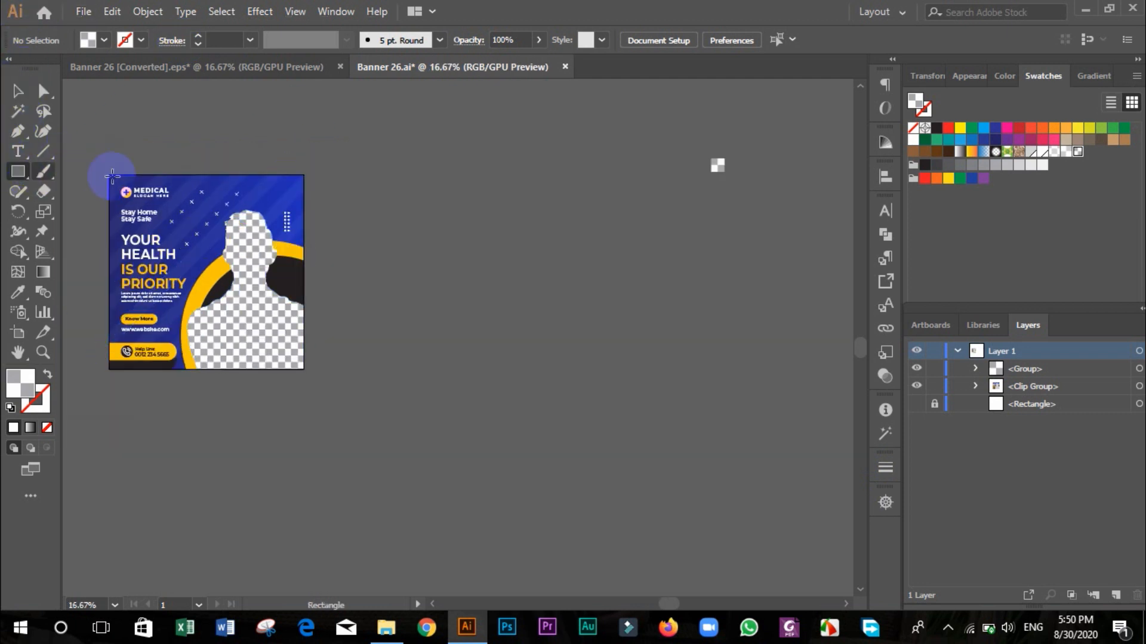
left_click_drag(428, 197, 634, 356)
left_click(985, 129)
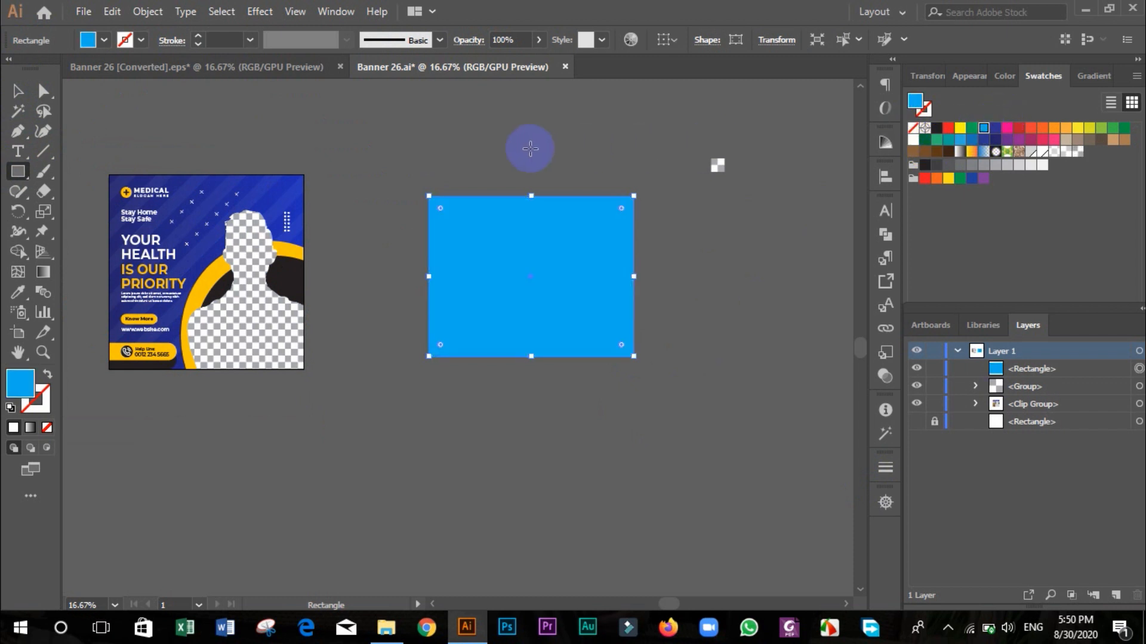
left_click(528, 149)
left_click(615, 343)
left_click(18, 91)
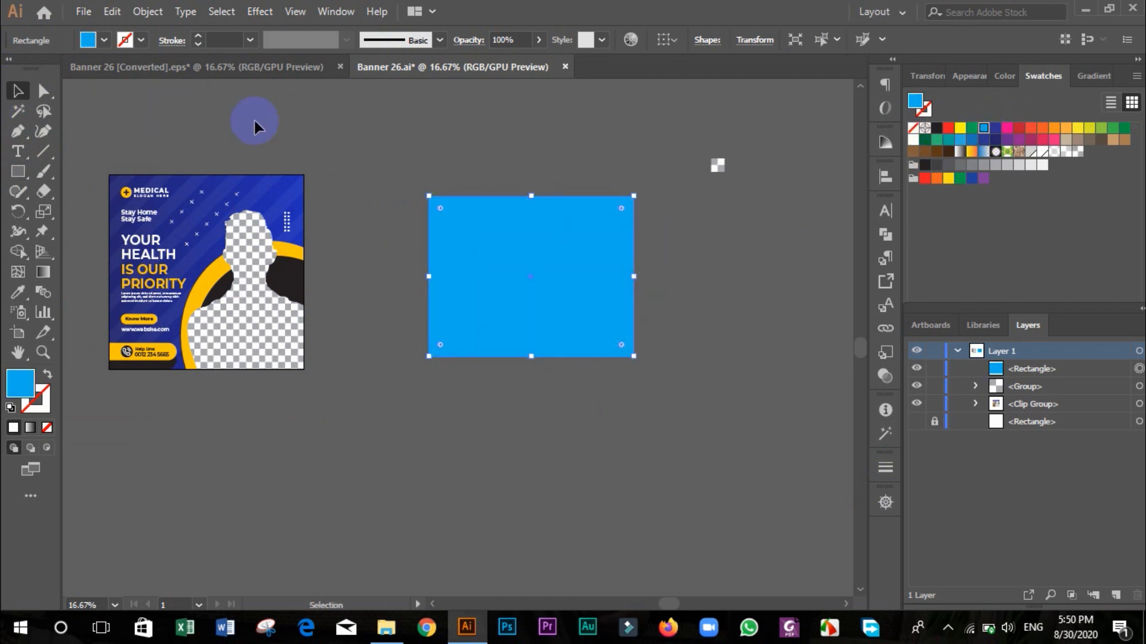
left_click(667, 207)
scroll(673, 224, "up", 1)
left_click(501, 306)
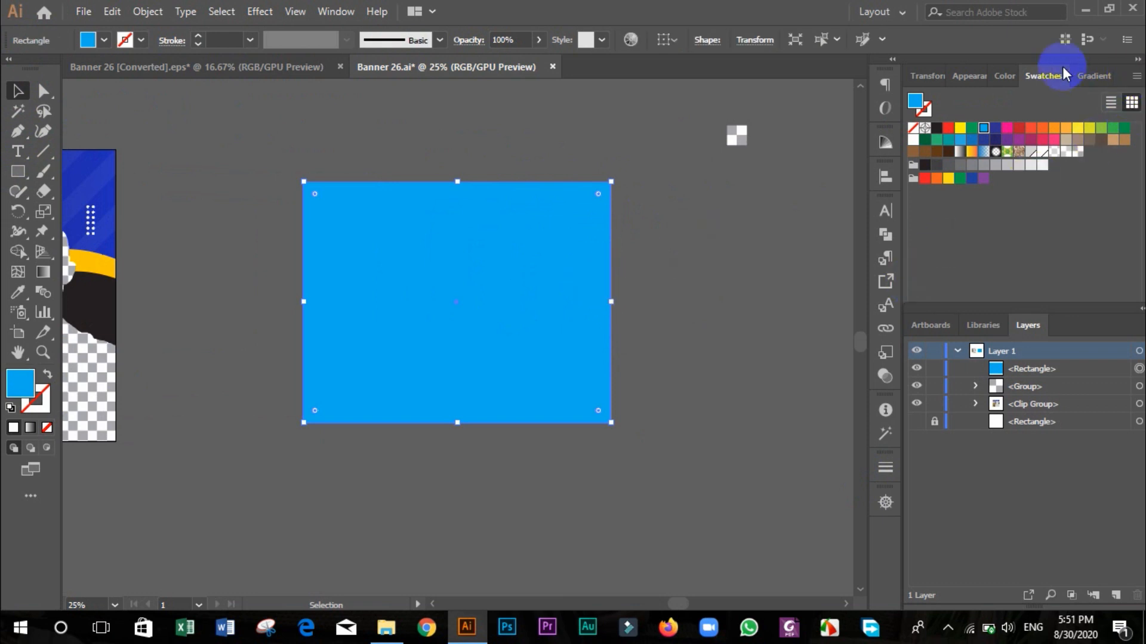
Open the user-defined swatch library normal and move it clear of the blue rectangle.
left_click(1137, 76)
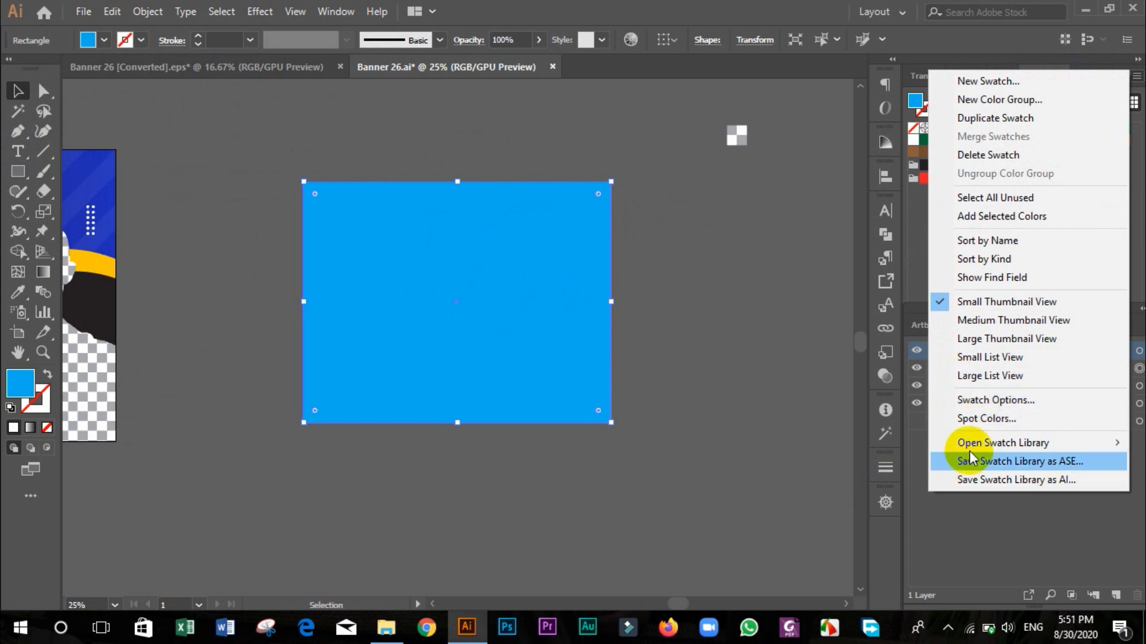
mouse_move(985, 448)
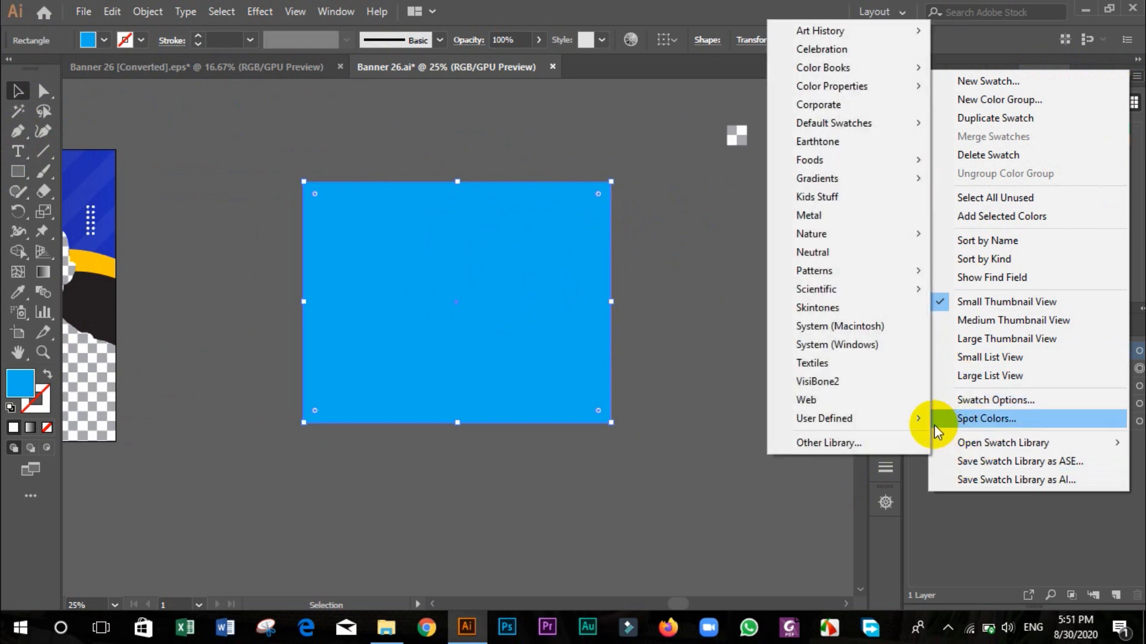
mouse_move(861, 421)
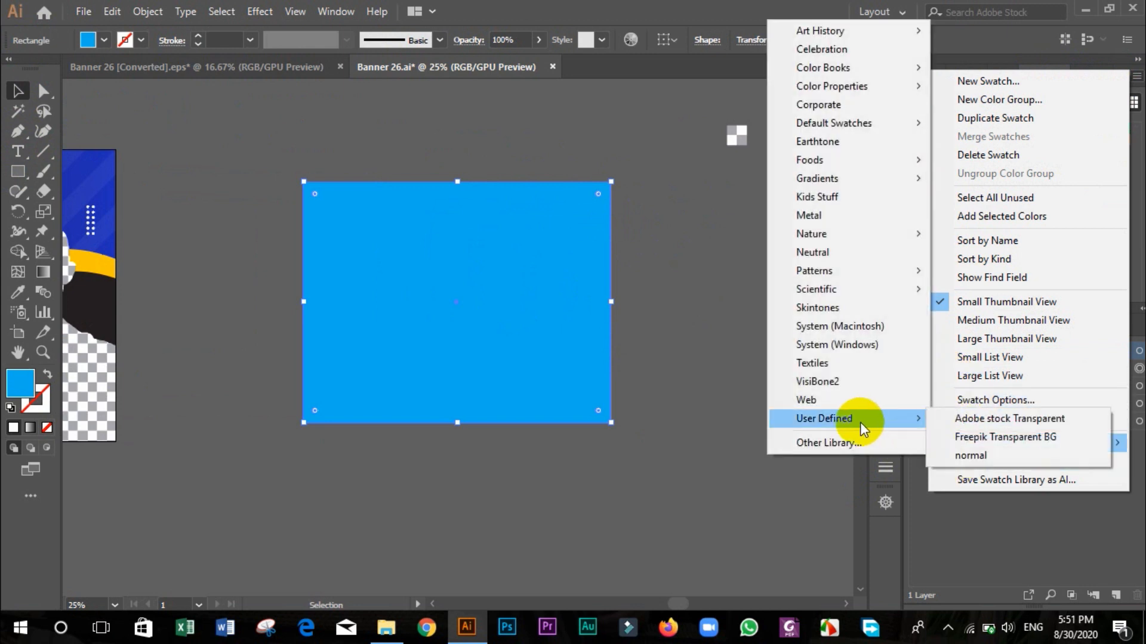
left_click(989, 453)
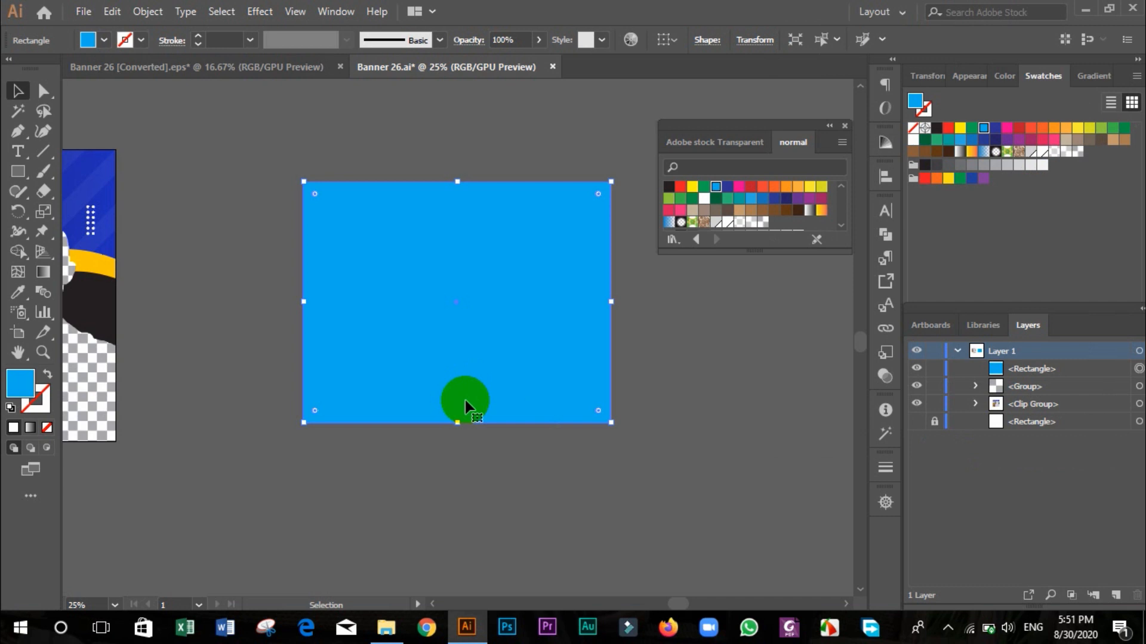
left_click_drag(786, 124, 761, 79)
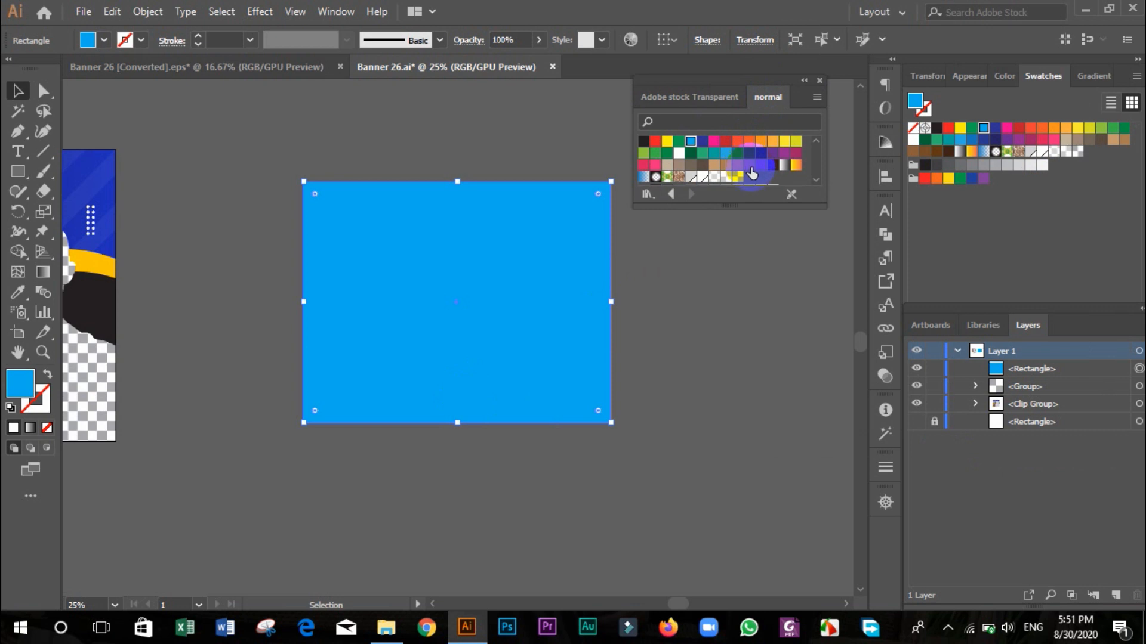
Fill the blue rectangle with New Pattern Swatch 4 from the normal library, then close the library.
scroll(751, 167, "down", 2)
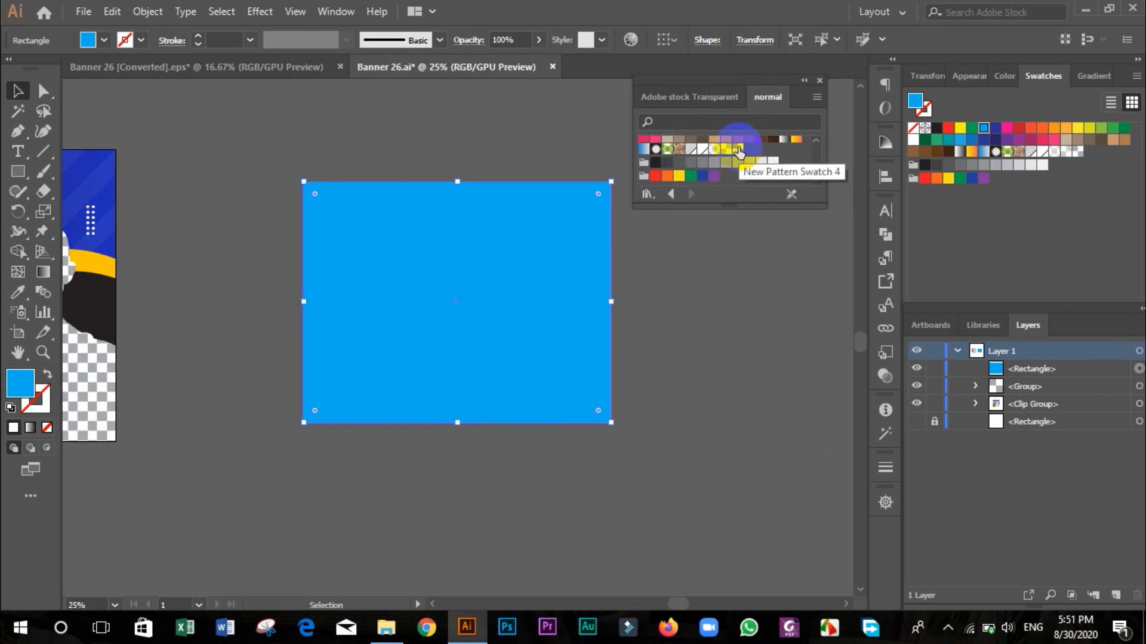
left_click(738, 149)
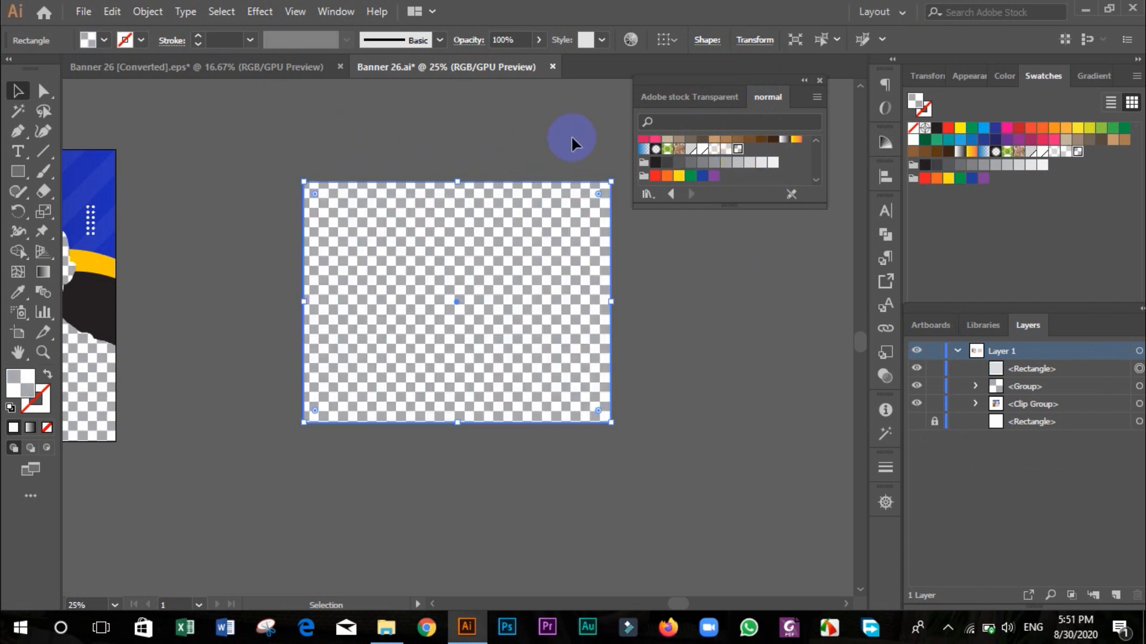
left_click(819, 81)
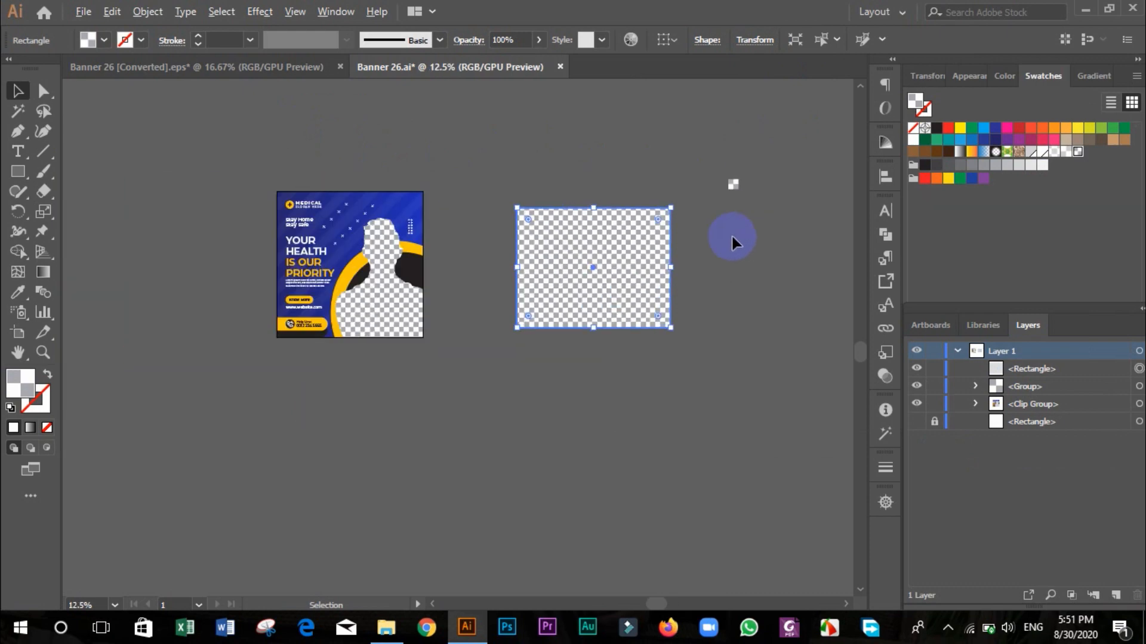
left_click(732, 241)
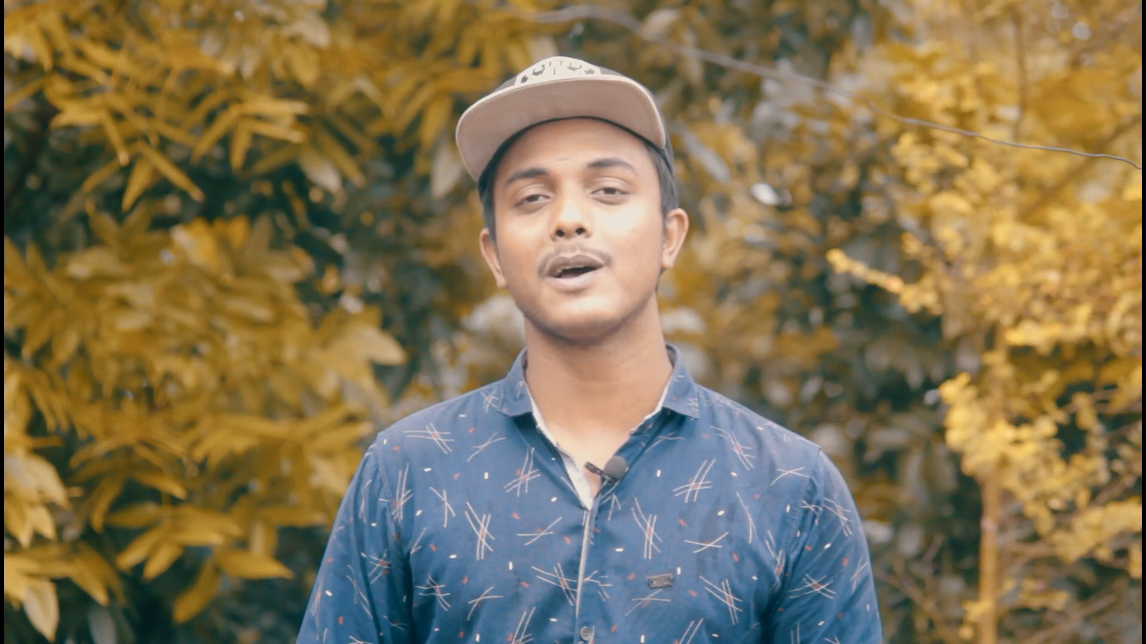